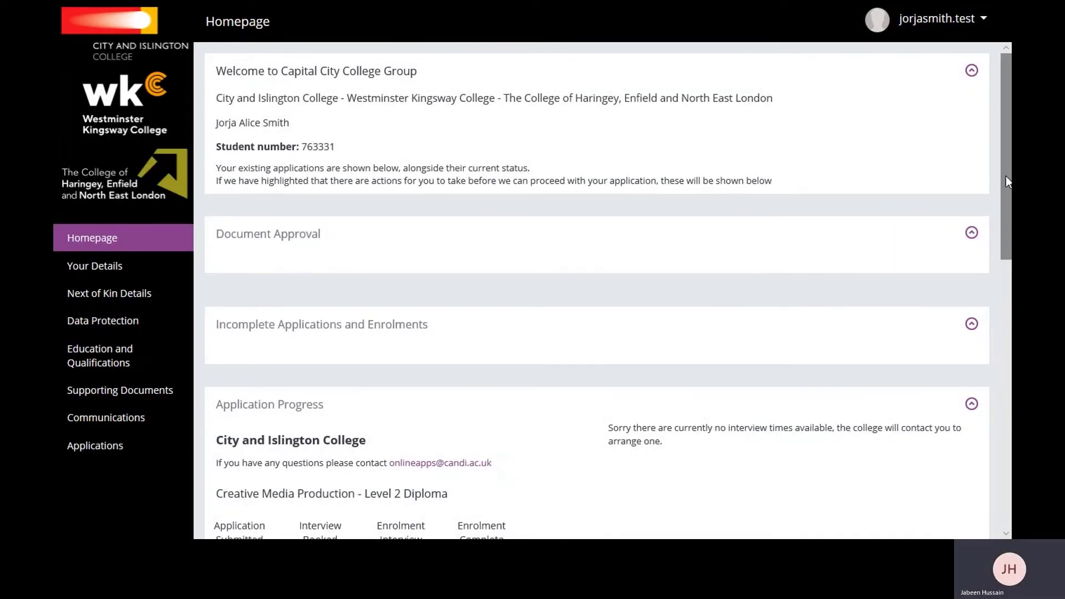
left_click_drag(1006, 175, 1007, 265)
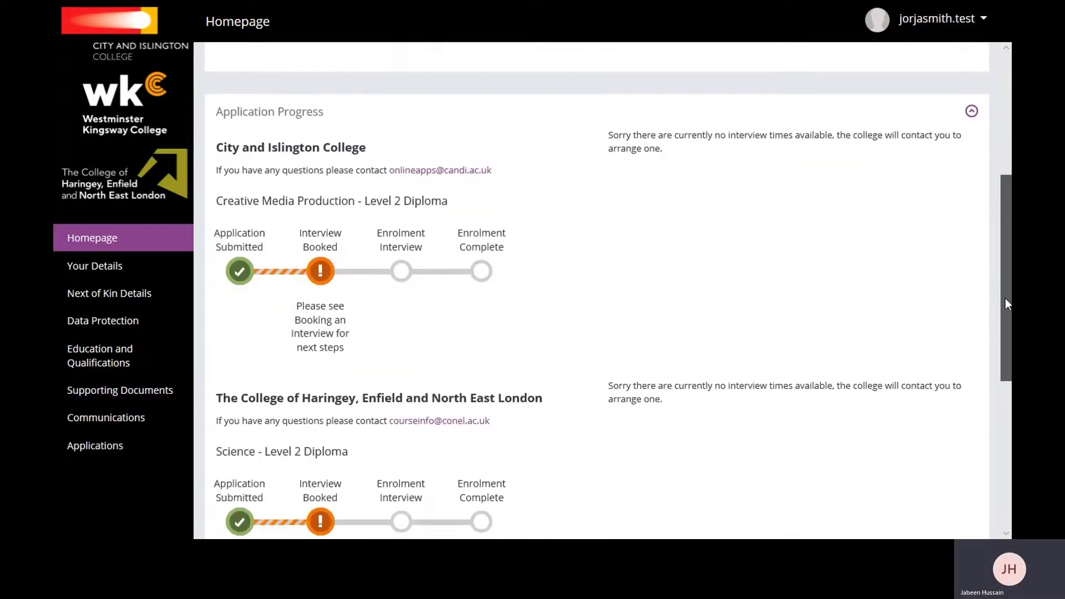
mouse_move(1007, 265)
left_mouse_down()
mouse_move(1007, 452)
mouse_move(998, 160)
left_mouse_up()
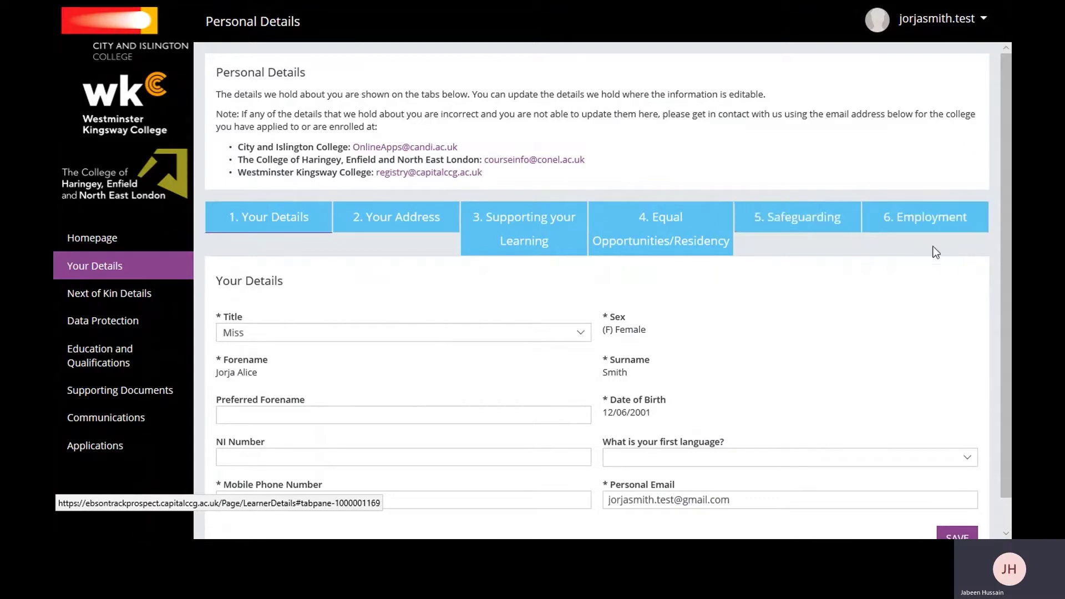
scroll(1005, 237, "down", 2)
Step: Save preferred forename Jorja, NI number AC123456C and English as first language
left_click(309, 382)
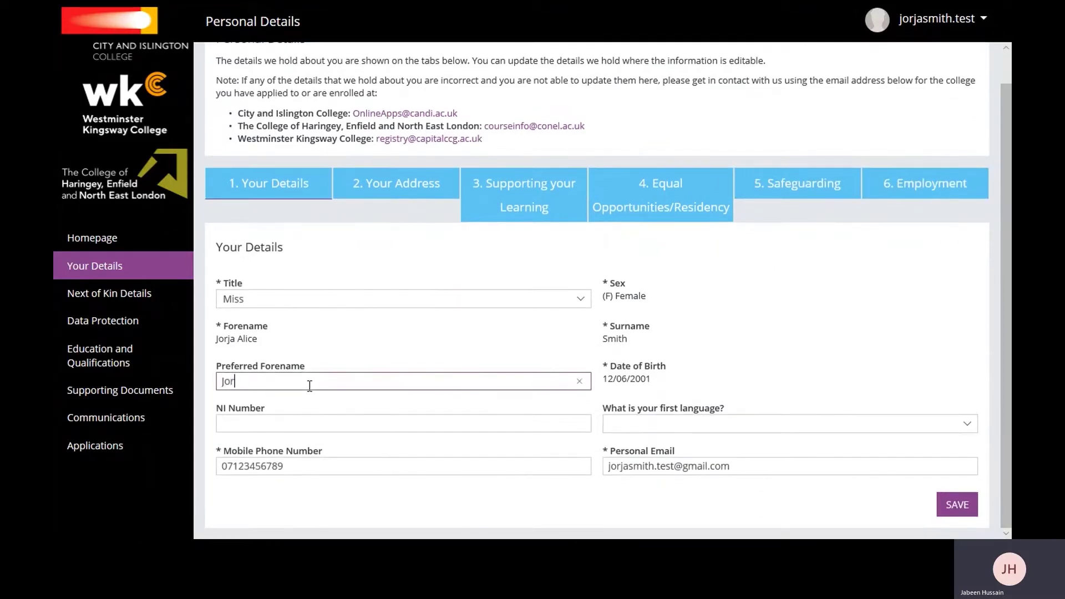
type("ja")
left_click(278, 416)
type("AC1234")
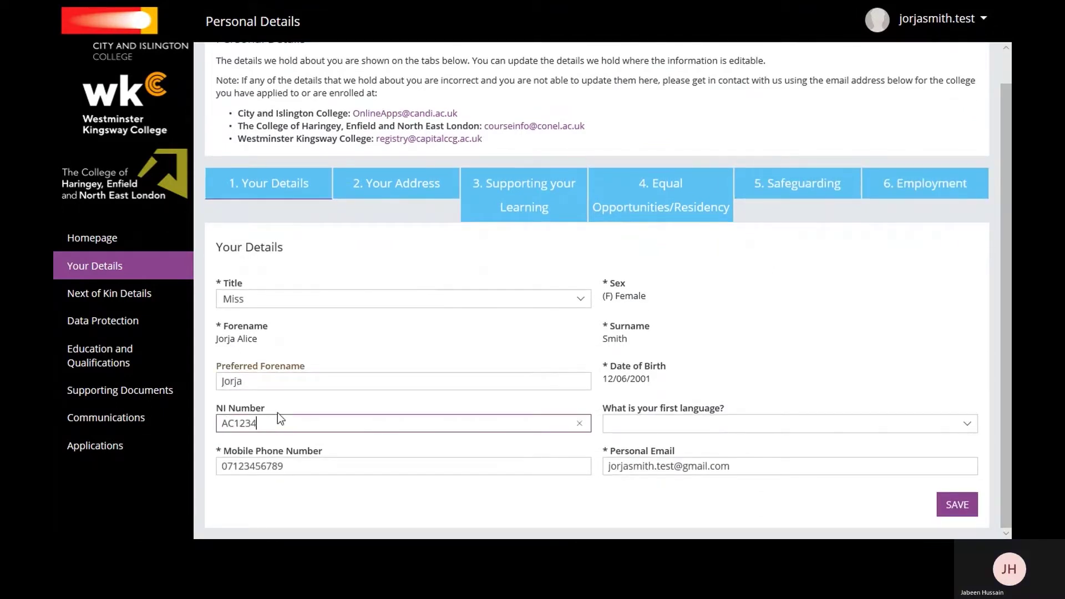
type("56C")
left_click(623, 422)
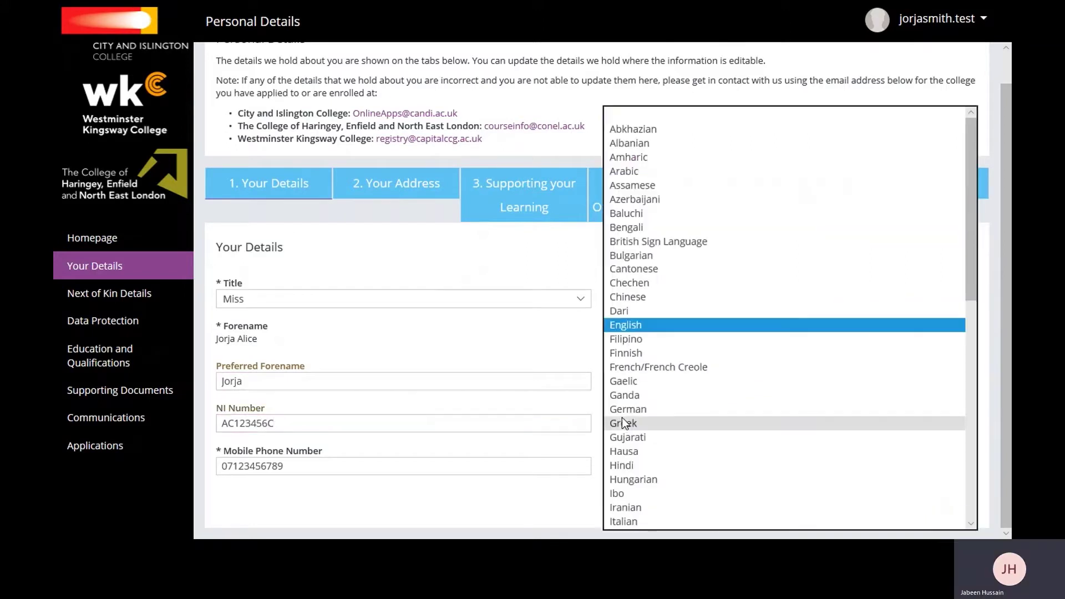
left_click(624, 328)
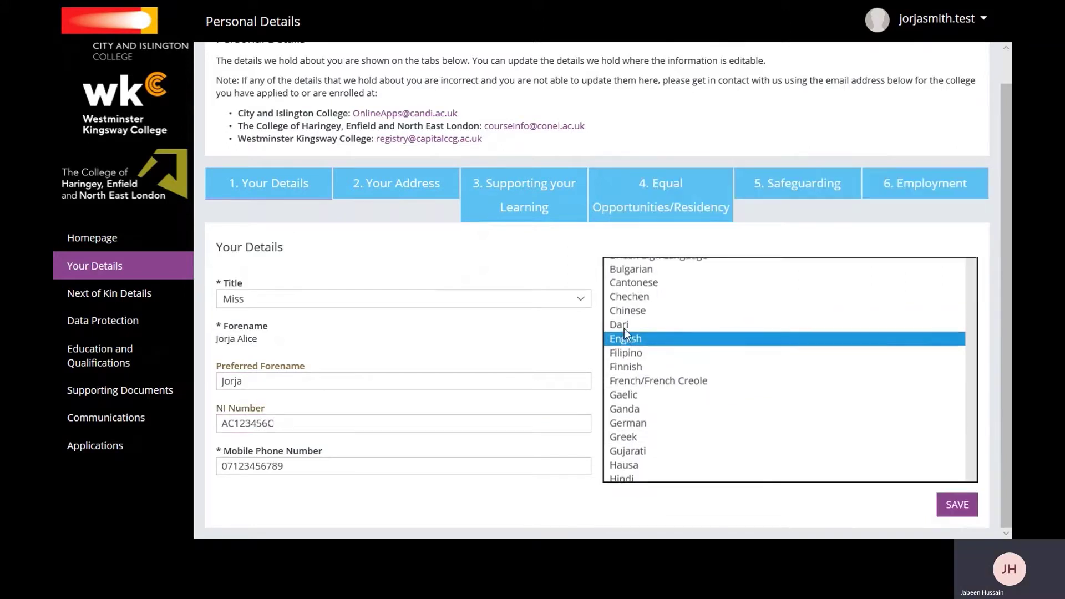
left_click(950, 507)
left_click(408, 197)
left_click(381, 285)
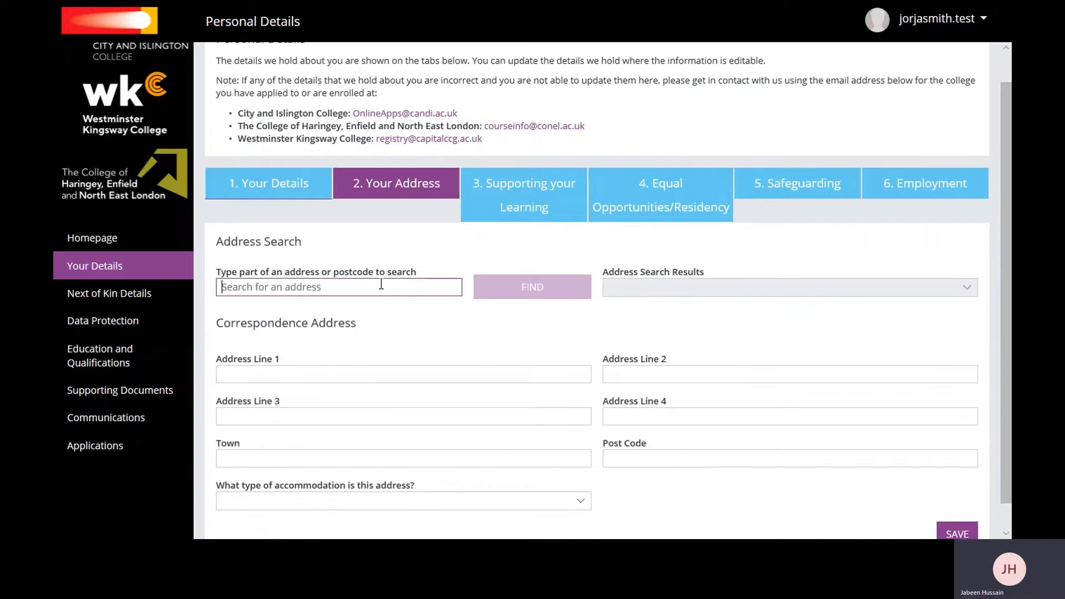
type("NW1 6XE")
left_click(533, 287)
left_click(677, 286)
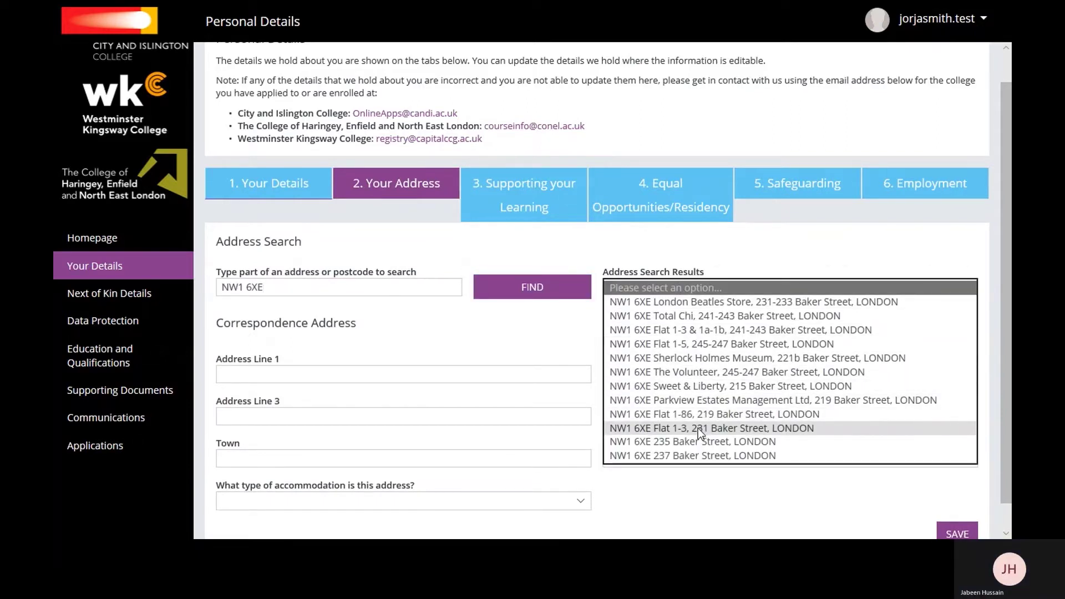
left_click(697, 429)
scroll(1004, 290, "down", 1)
left_click(544, 479)
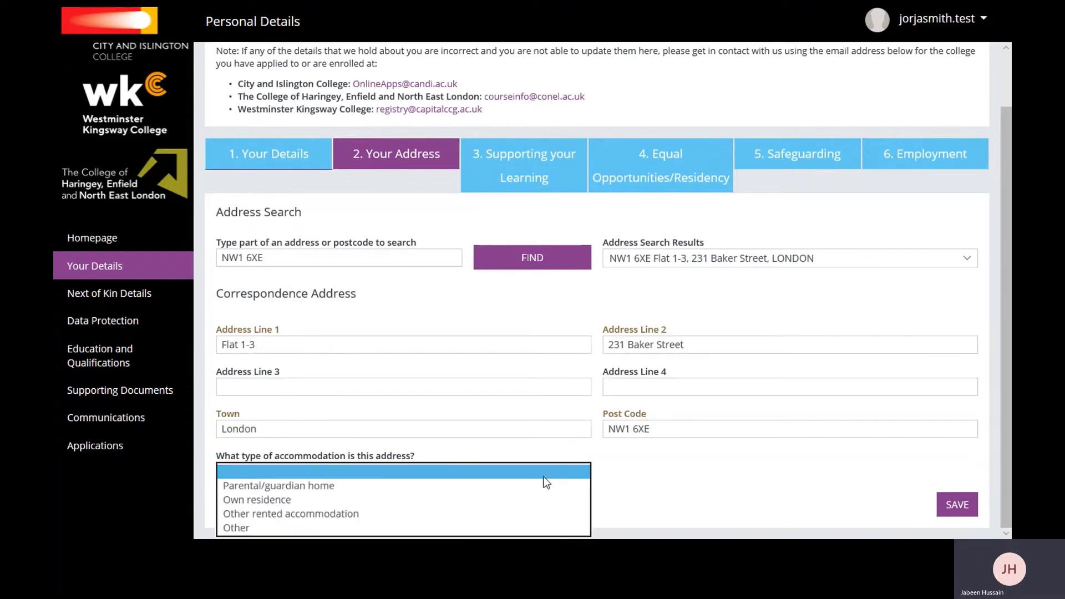
left_click(466, 500)
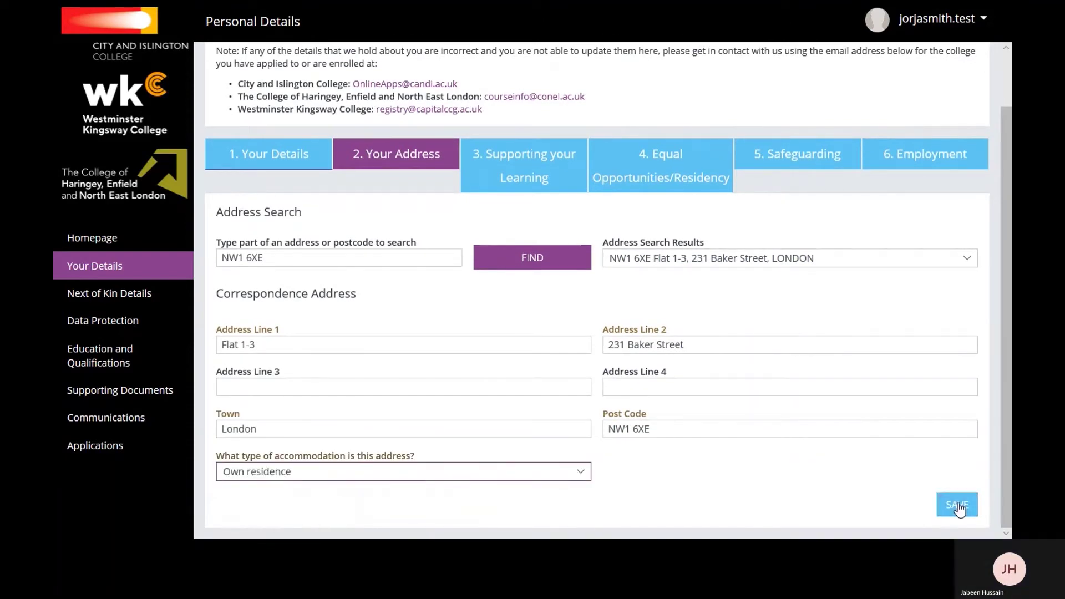
Step: Request assistance at interview, with a description, and during evacuations
left_click(540, 166)
left_click(386, 355)
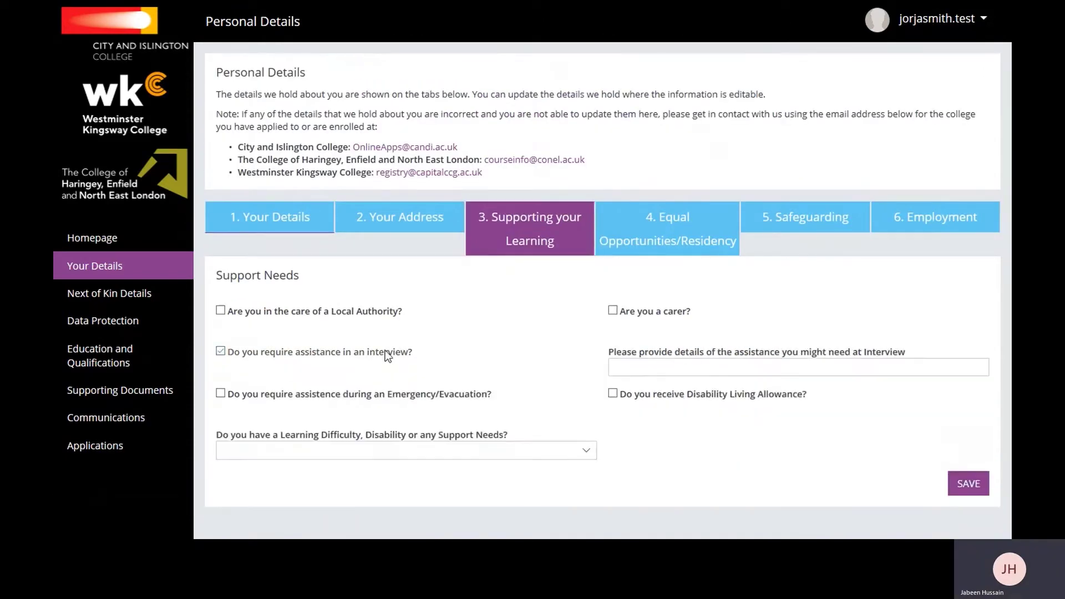
left_click(690, 366)
type("Extra t")
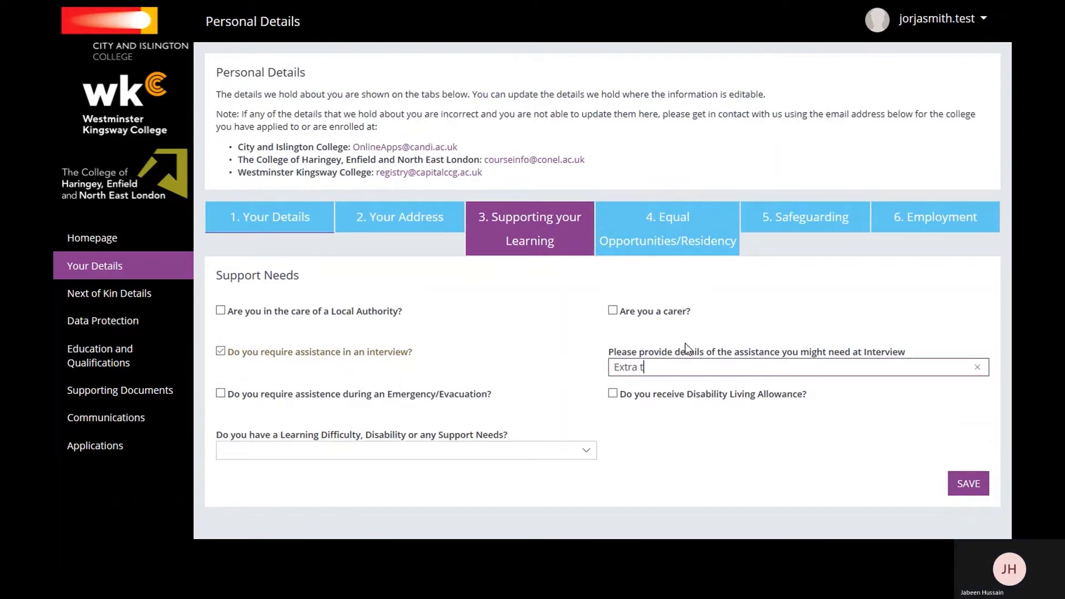
type("ime for any")
type(" interview assessments")
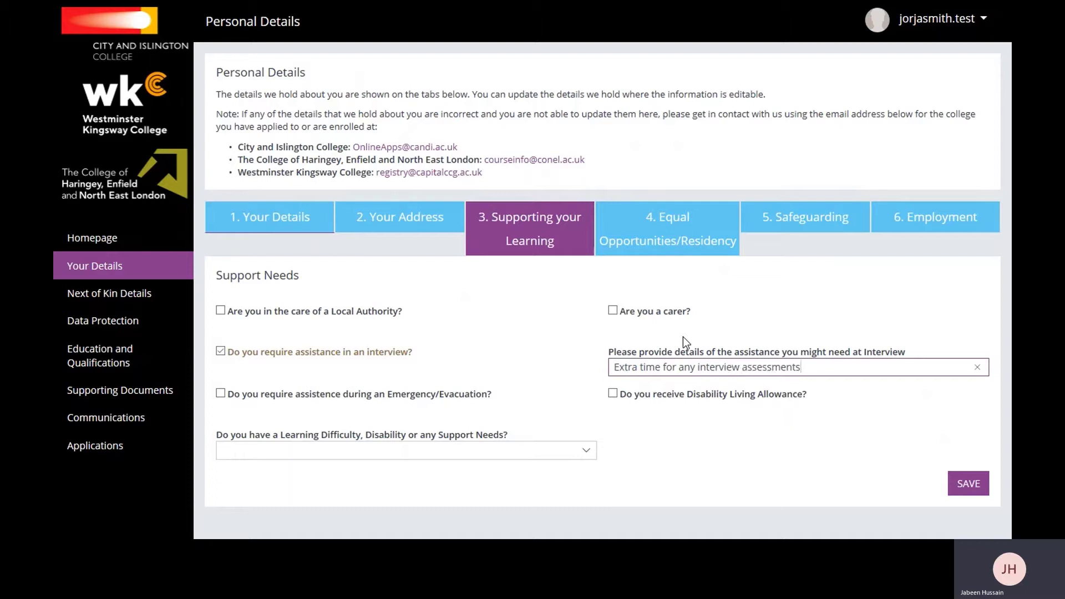
left_click(221, 394)
Step: Declare a learning difficulty, add a Temporary disability for Leg Injury, and save
left_click(422, 450)
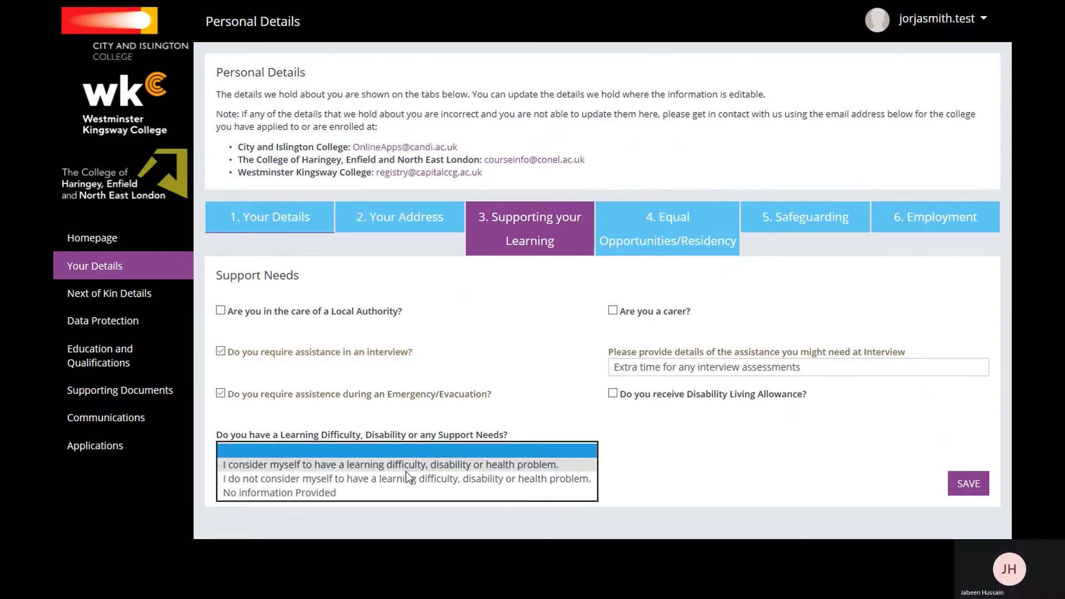
left_click(408, 464)
scroll(713, 466, "down", 1)
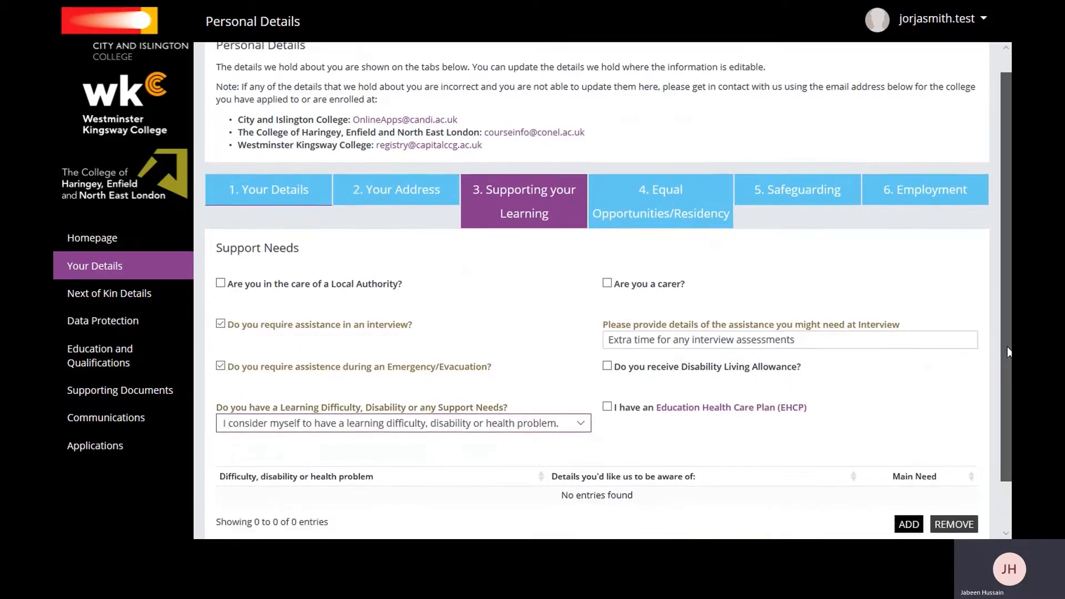
scroll(714, 466, "down", 1)
left_click(540, 447)
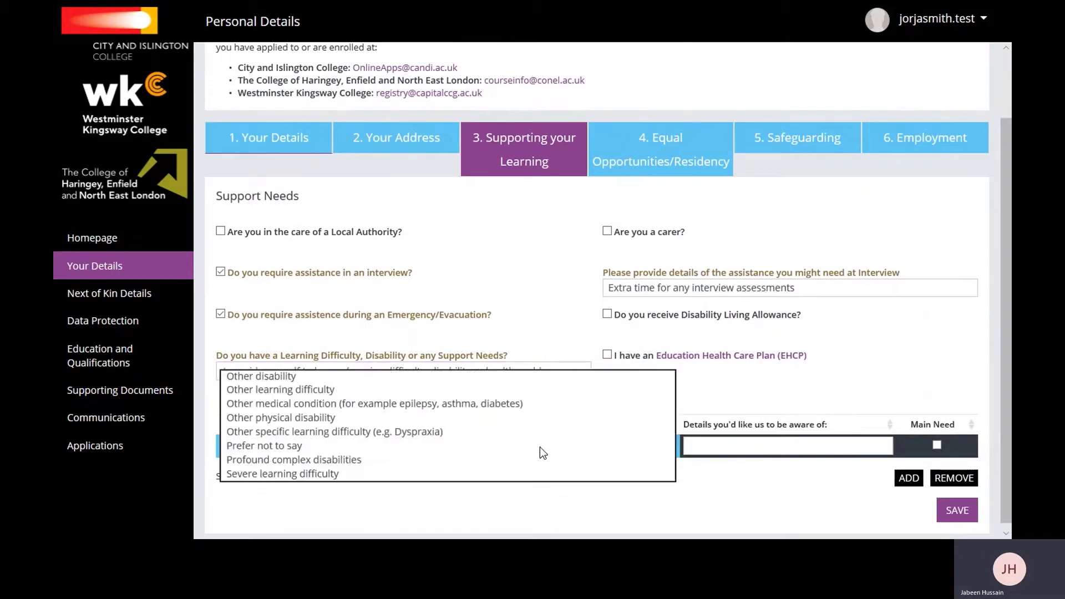
left_click(487, 515)
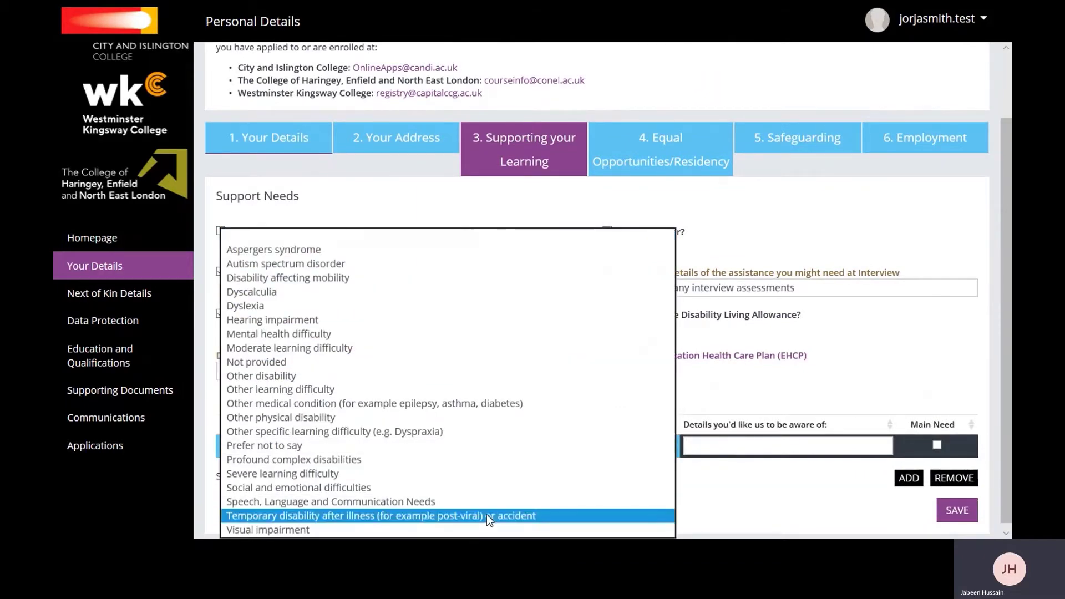
type("eg ")
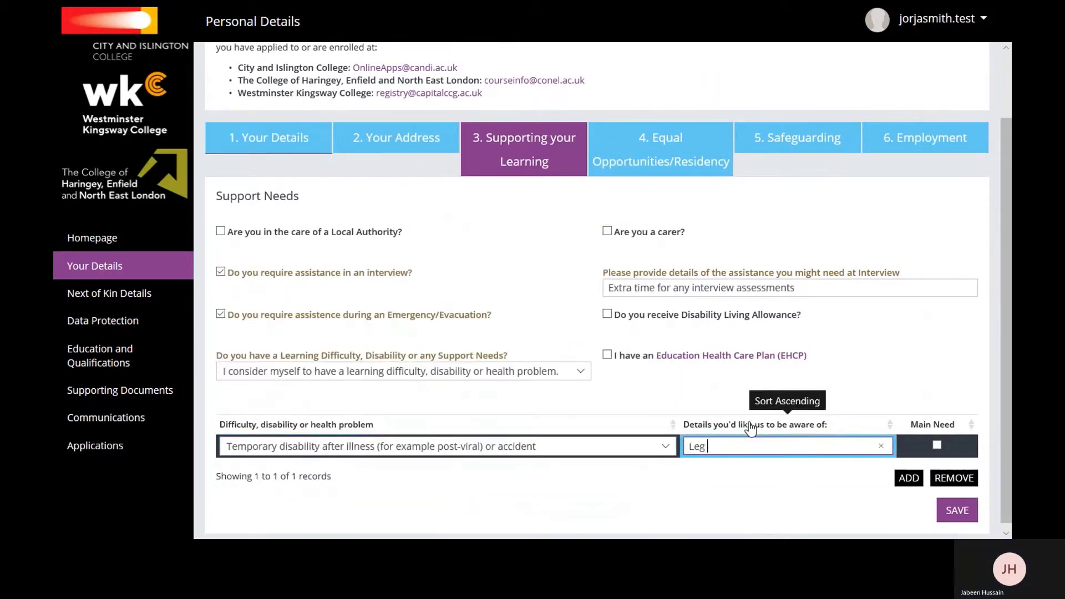
type("Injury")
left_click(948, 510)
left_click(491, 247)
Step: Set ethnicity to Caribbean, birth country to England and nationality to British Citizenship
left_click(393, 459)
left_click(396, 336)
key("n")
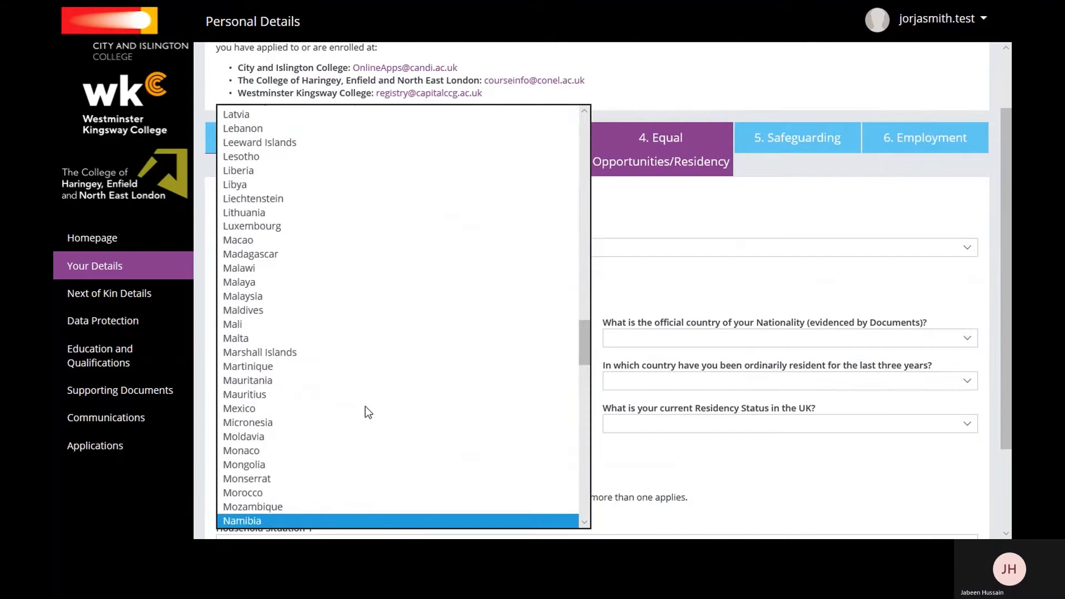
key("Return")
left_click(390, 336)
scroll(392, 328, "up", 5)
scroll(383, 312, "up", 6)
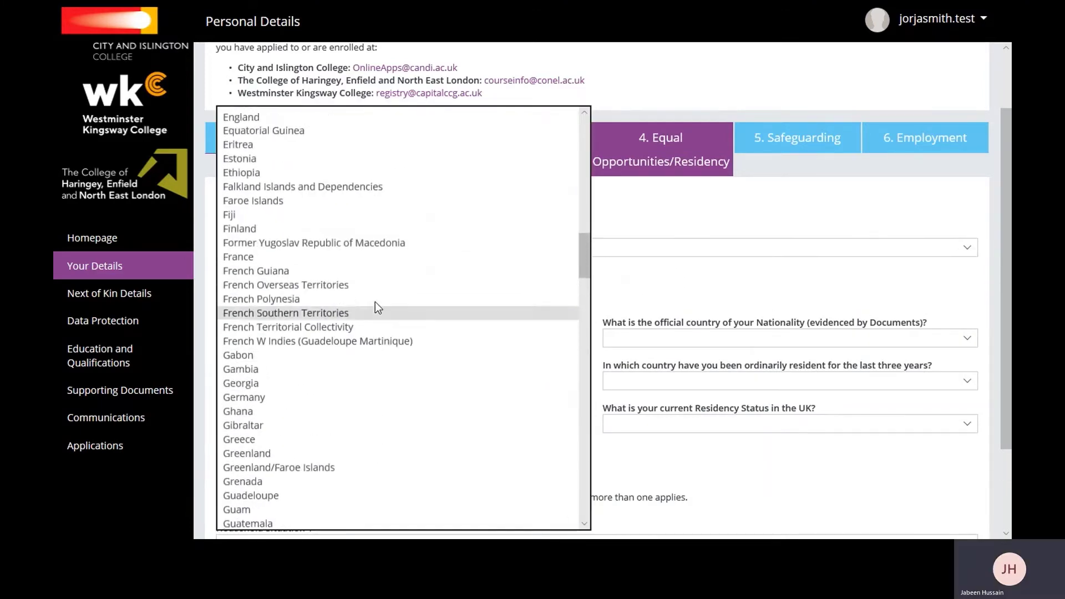
scroll(344, 295, "up", 3)
left_click(345, 285)
left_click(666, 337)
scroll(670, 333, "down", 3)
left_click(674, 405)
Step: Answer Yes to three years' UK residence, with England as country and British Citizen status
left_click(378, 376)
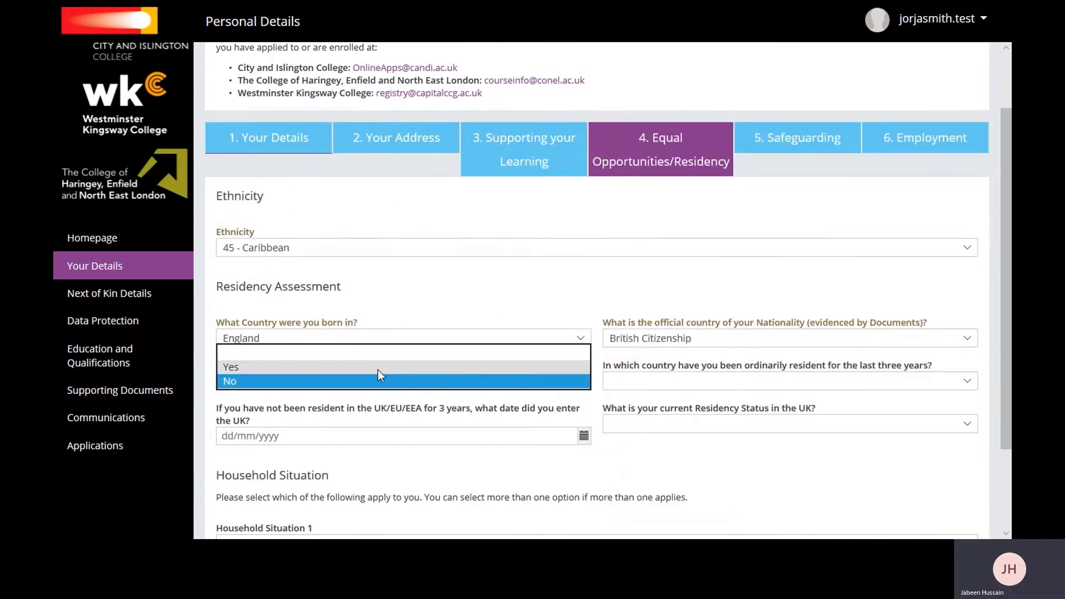
left_click(658, 380)
key("e")
scroll(675, 469, "down", 4)
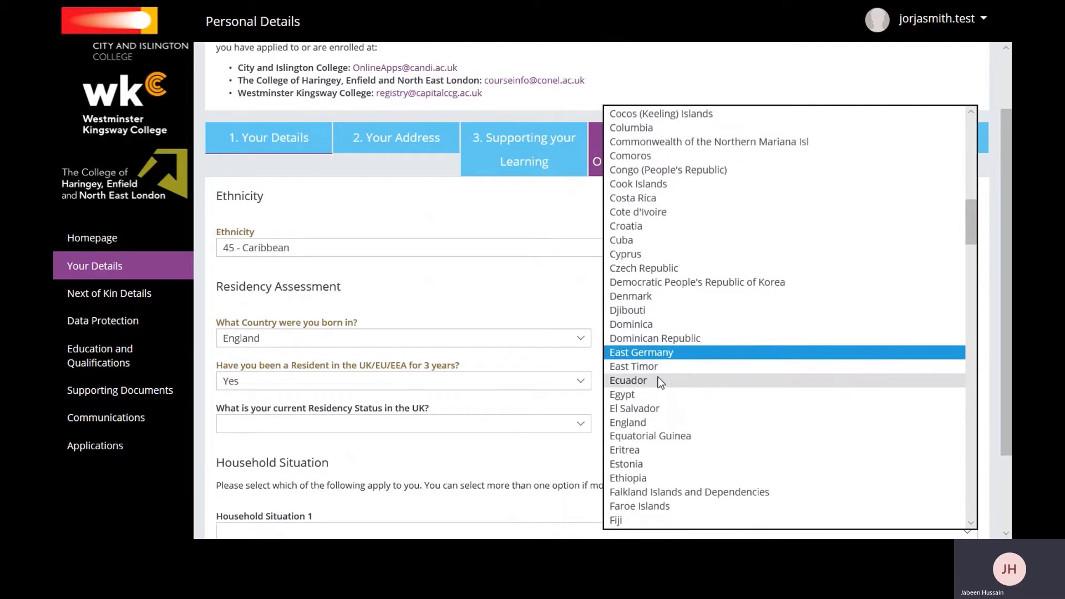
left_click(663, 423)
left_click(477, 423)
left_click(284, 298)
scroll(1005, 307, "down", 1)
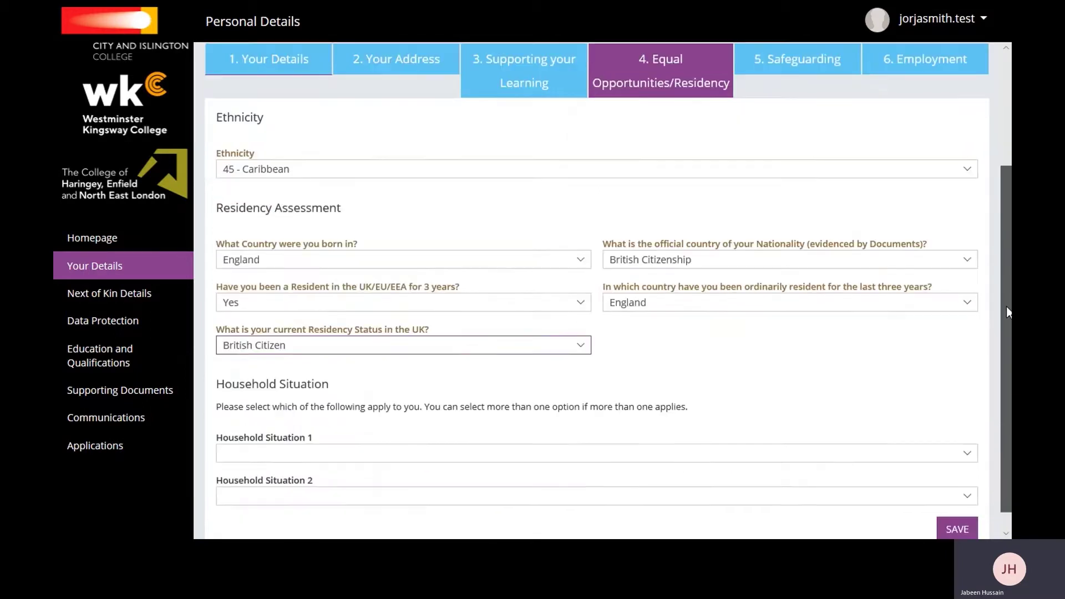
Step: Set household situation to 'only one adult' and 'None of these statements apply'
left_click(408, 428)
left_click(410, 469)
left_click(408, 472)
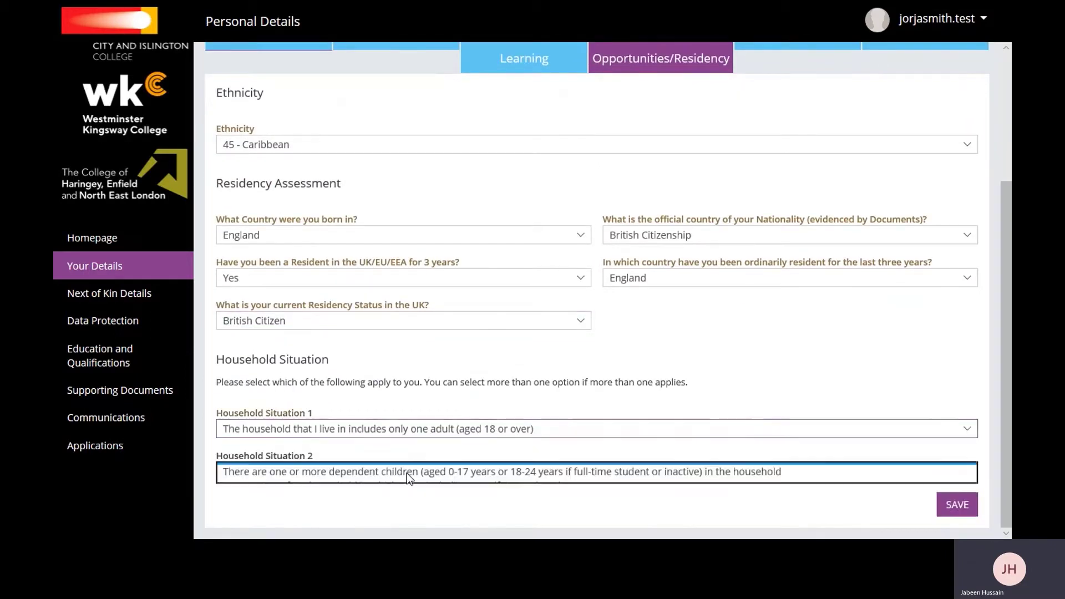
left_click(620, 527)
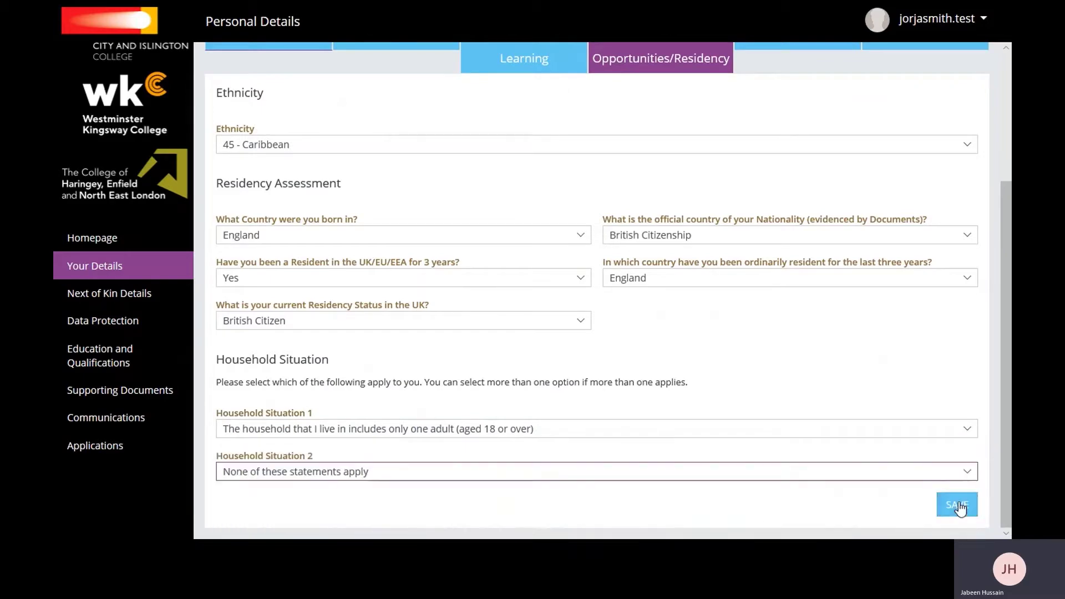
scroll(1003, 453, "up", 2)
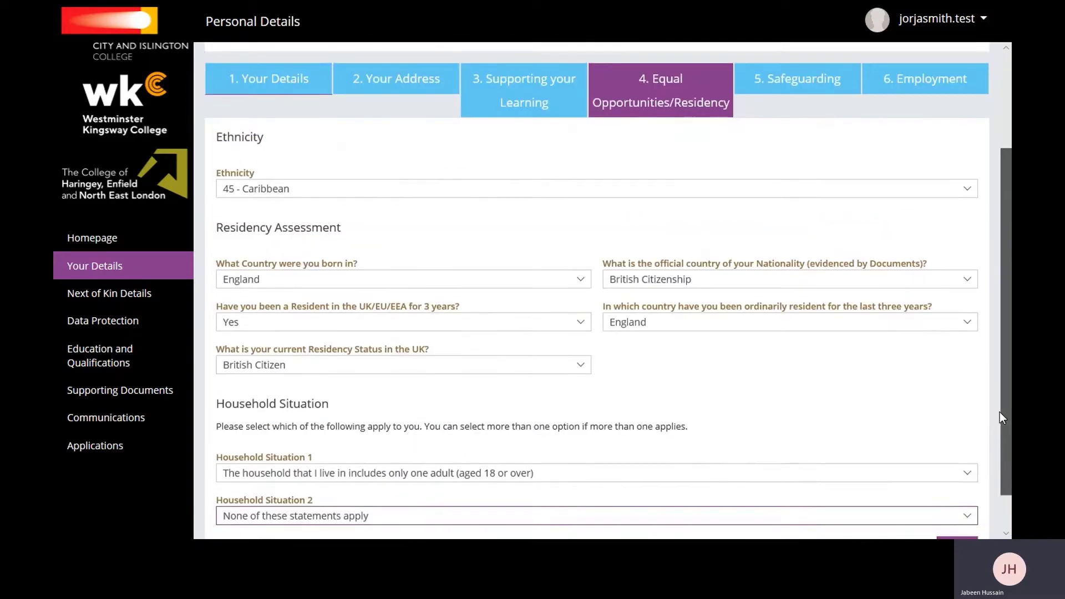
Step: Answer Yes to household Covid-19 shielding in Safeguarding and save it
left_click(796, 225)
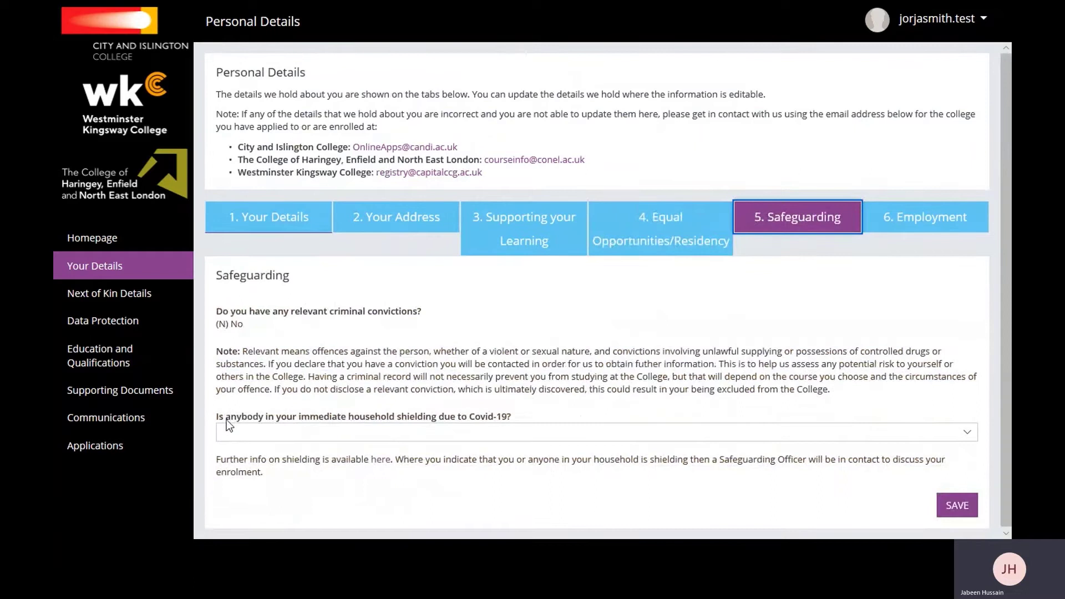
left_click(548, 423)
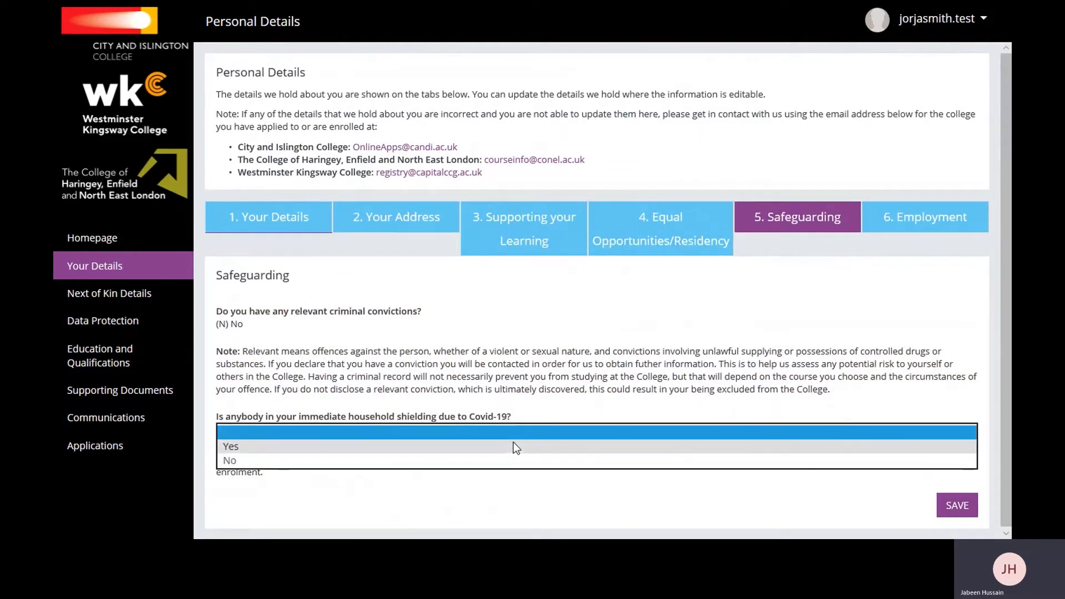
left_click(513, 446)
left_click(949, 504)
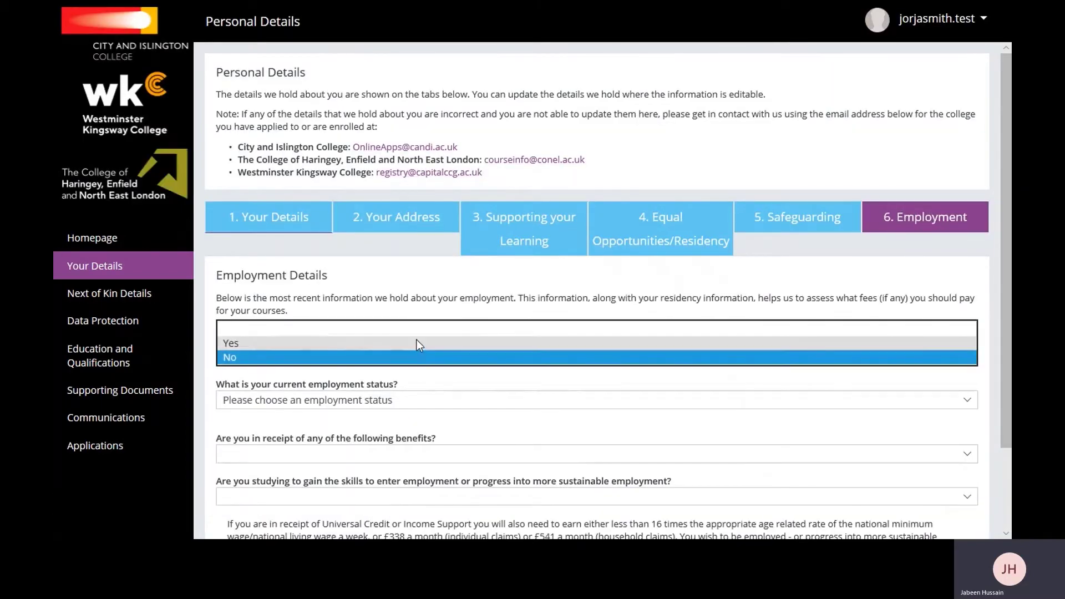
Step: Answer Yes to prior full-time education, choose In paid employment and the London lower-earnings option, not self-employed
left_click(416, 340)
left_click(371, 398)
left_click(337, 371)
left_click(312, 399)
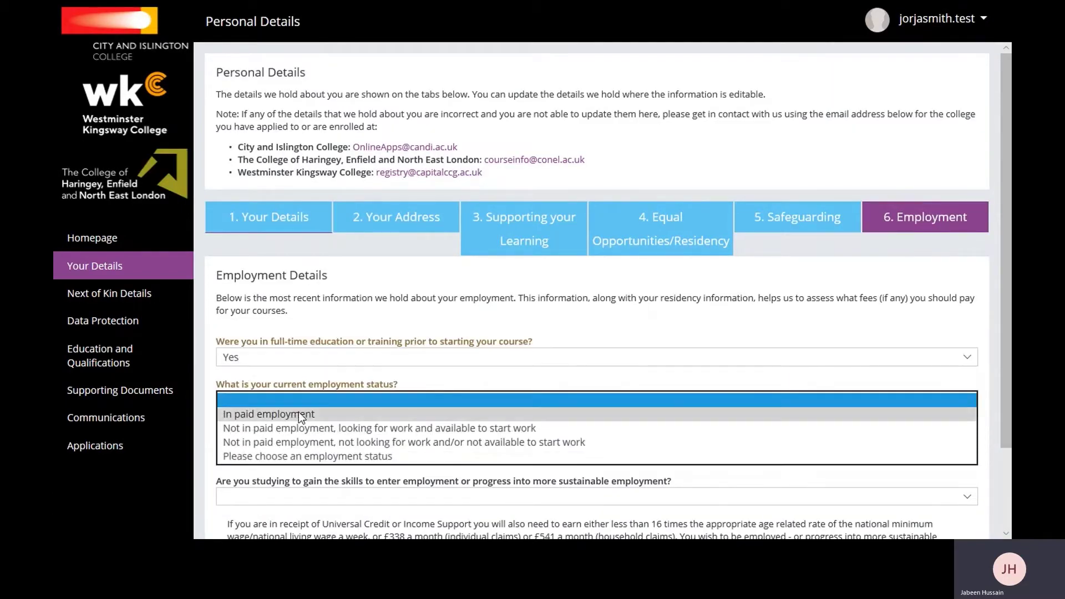
scroll(313, 412, "down", 2)
left_click(318, 244)
left_click(308, 291)
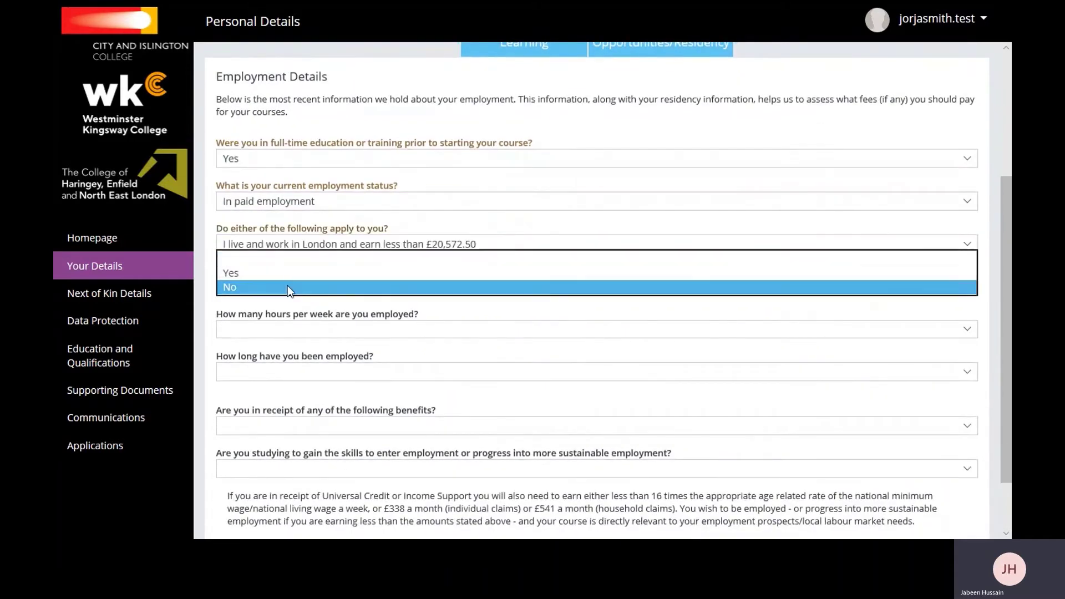
Step: Set 11 to 20 hours for 7–12 months, Universal Credit, and Yes to studying, then save
left_click(299, 329)
left_click(297, 356)
left_click(291, 414)
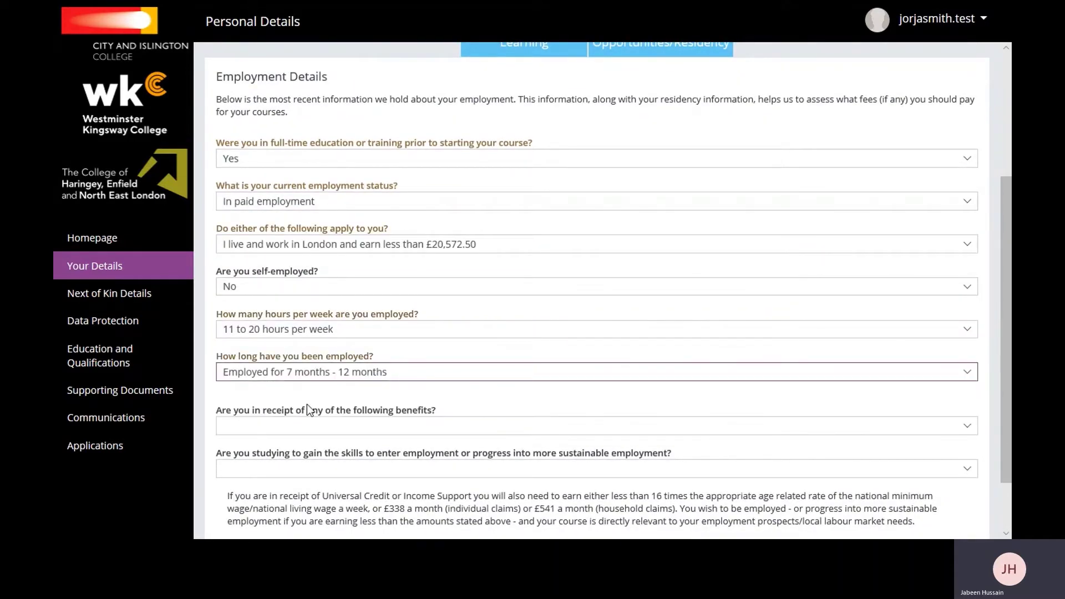
scroll(307, 403, "down", 2)
left_click(301, 354)
left_click(299, 389)
left_click(293, 394)
left_click(292, 413)
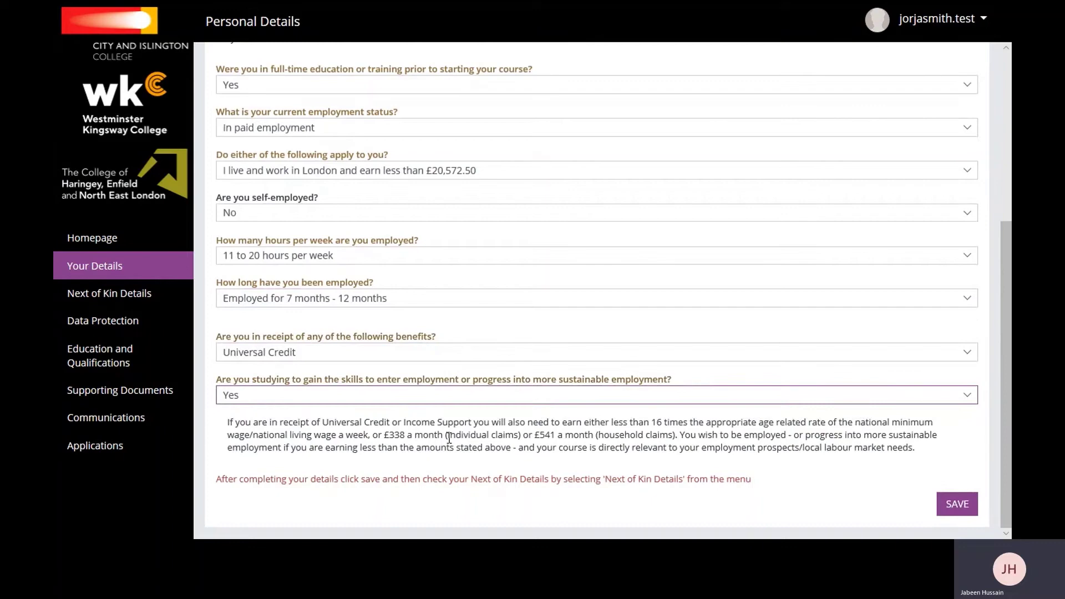
left_click(941, 503)
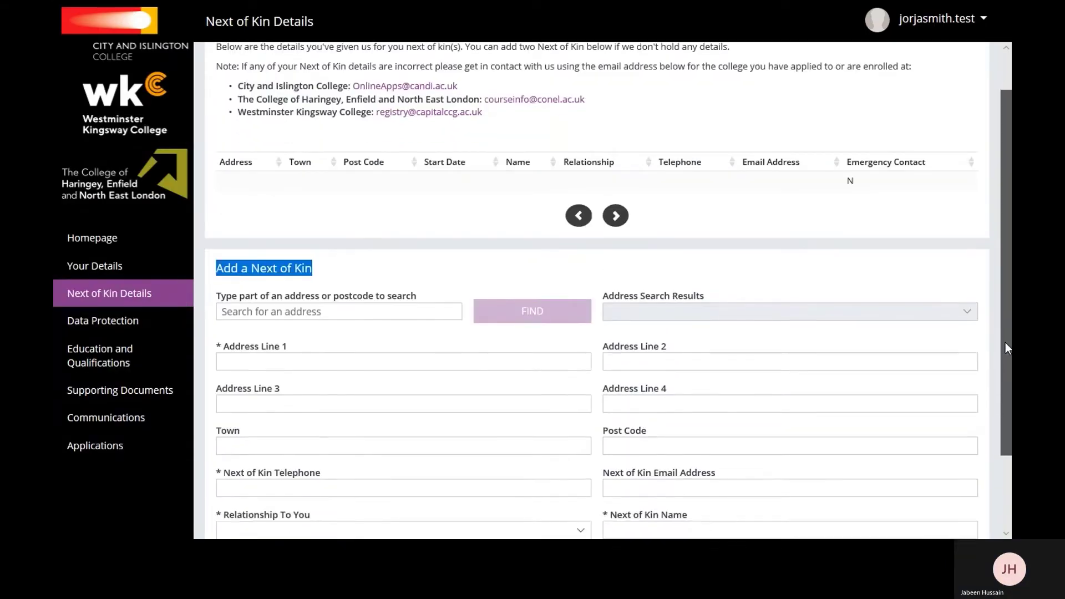
Step: Look up the next of kin postcode and choose the Abbey Road Studios address
left_click(309, 213)
type("NW")
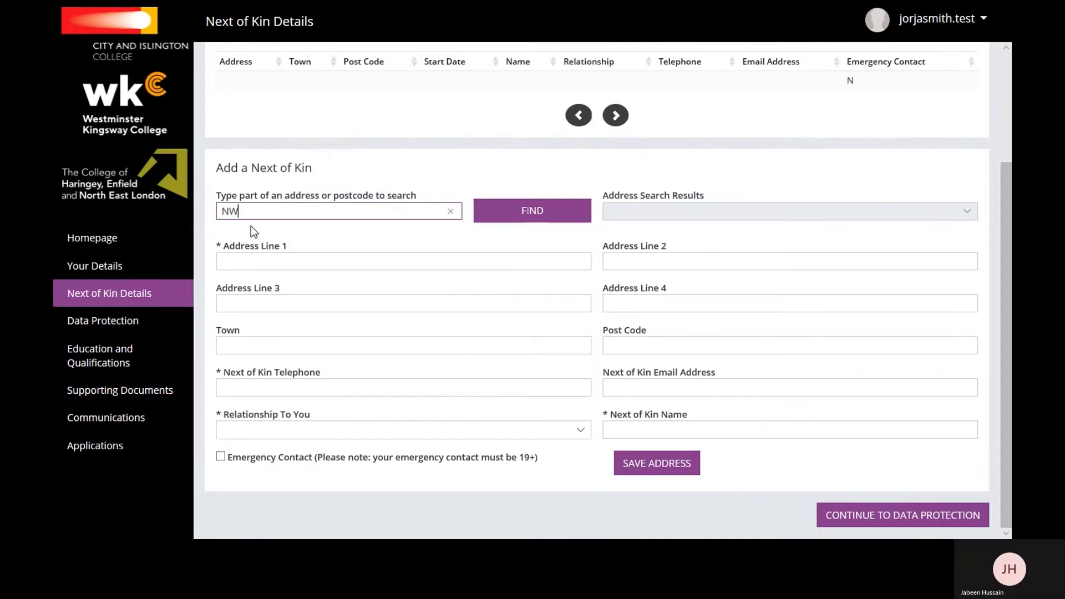
type("89AY")
left_click(518, 211)
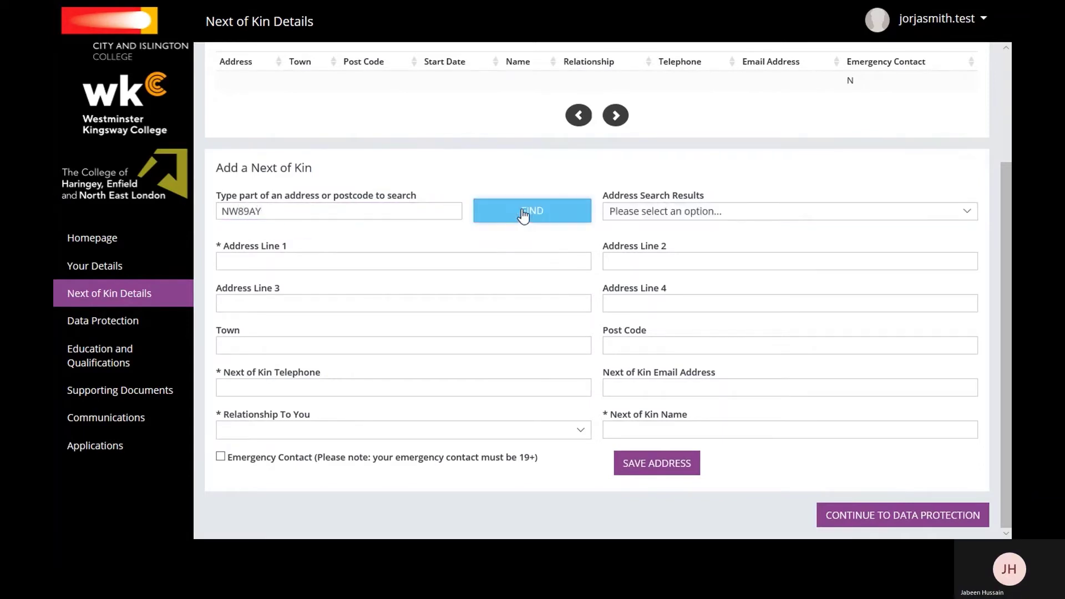
left_click(624, 212)
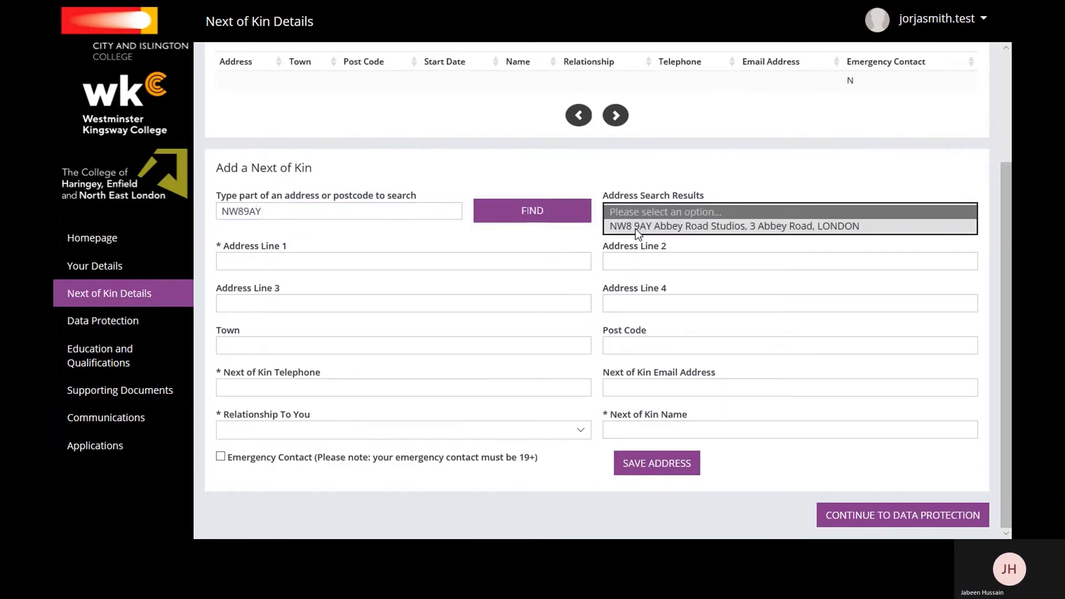
left_click(452, 389)
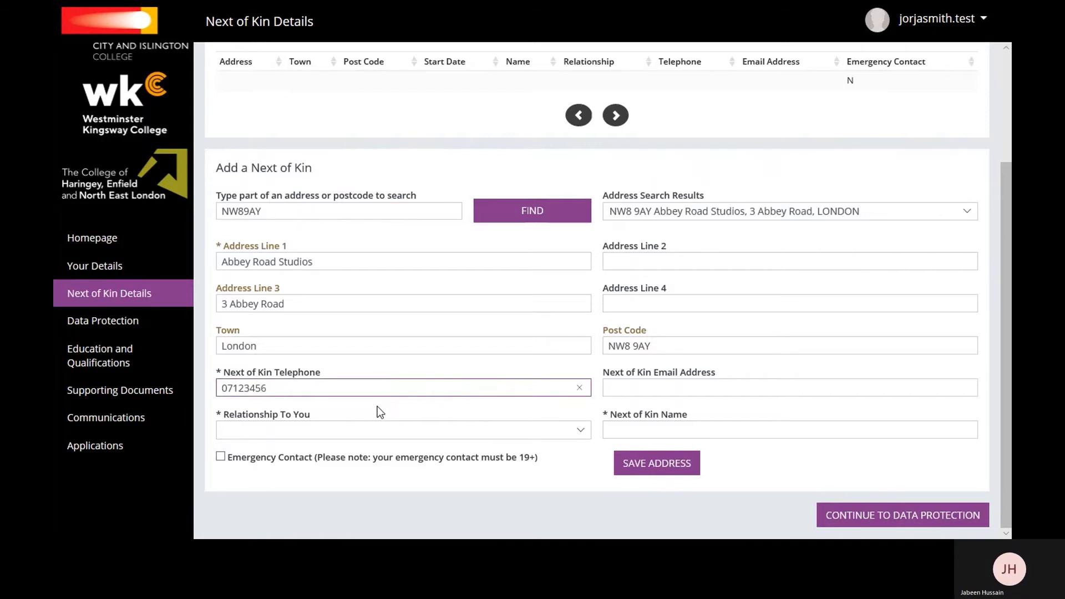
left_click(620, 390)
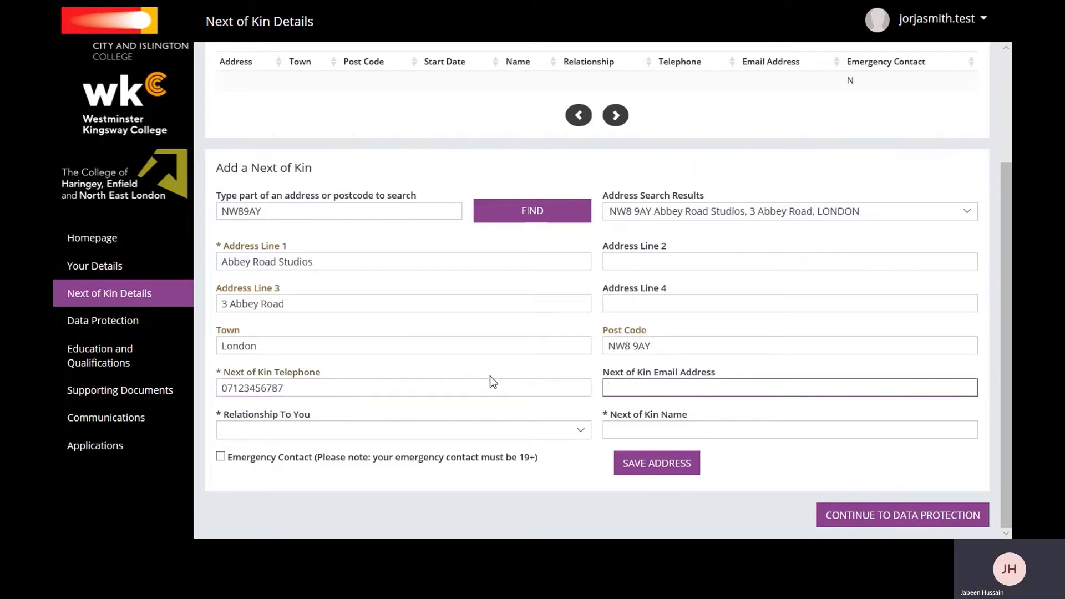
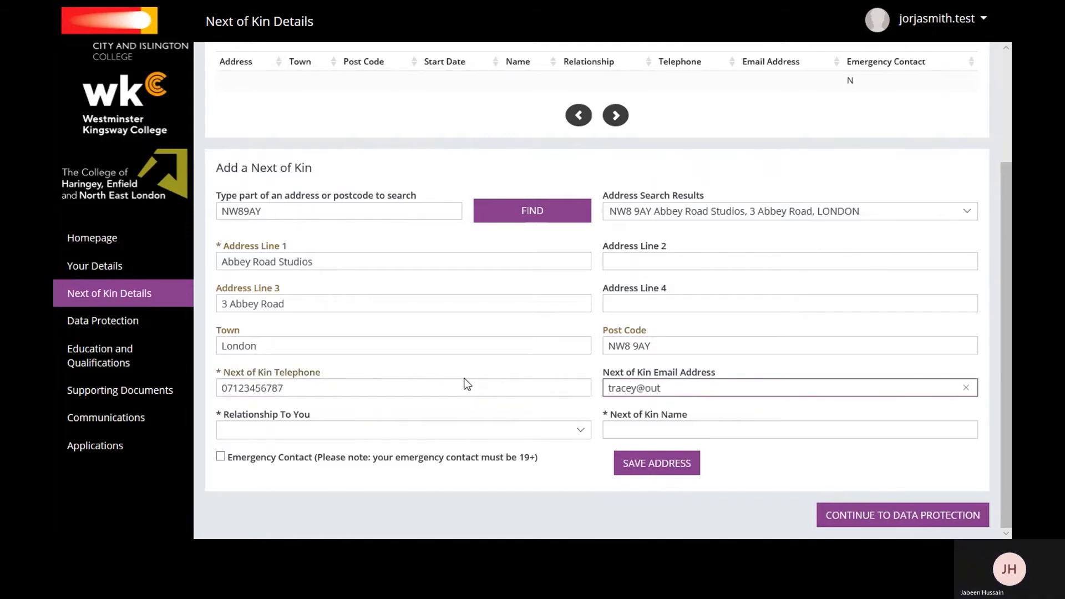
left_click(370, 430)
left_click(281, 374)
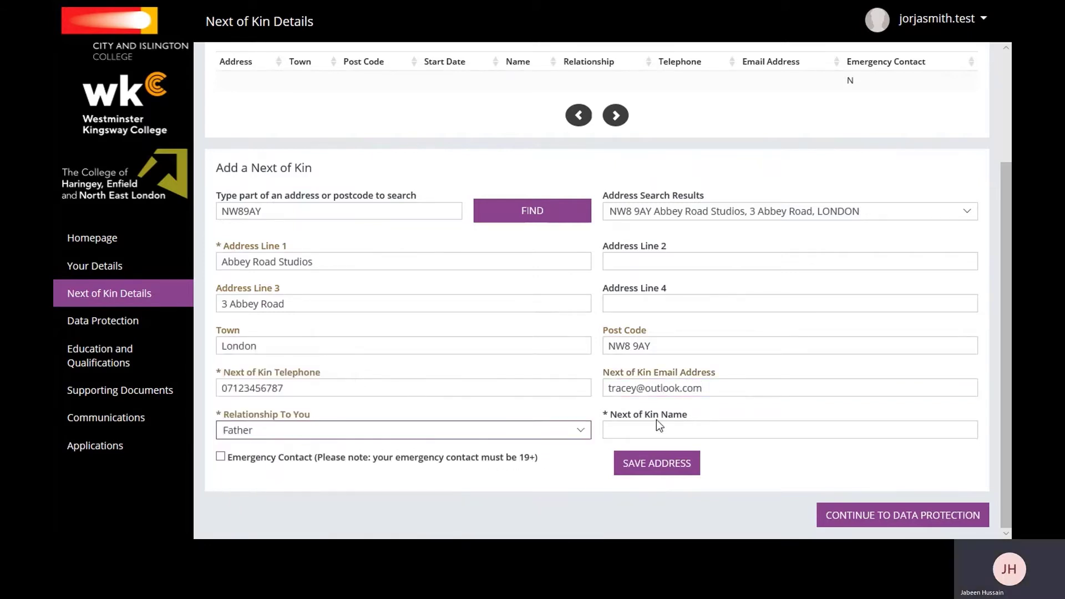
left_click(656, 424)
type("Ché Wolton Grant")
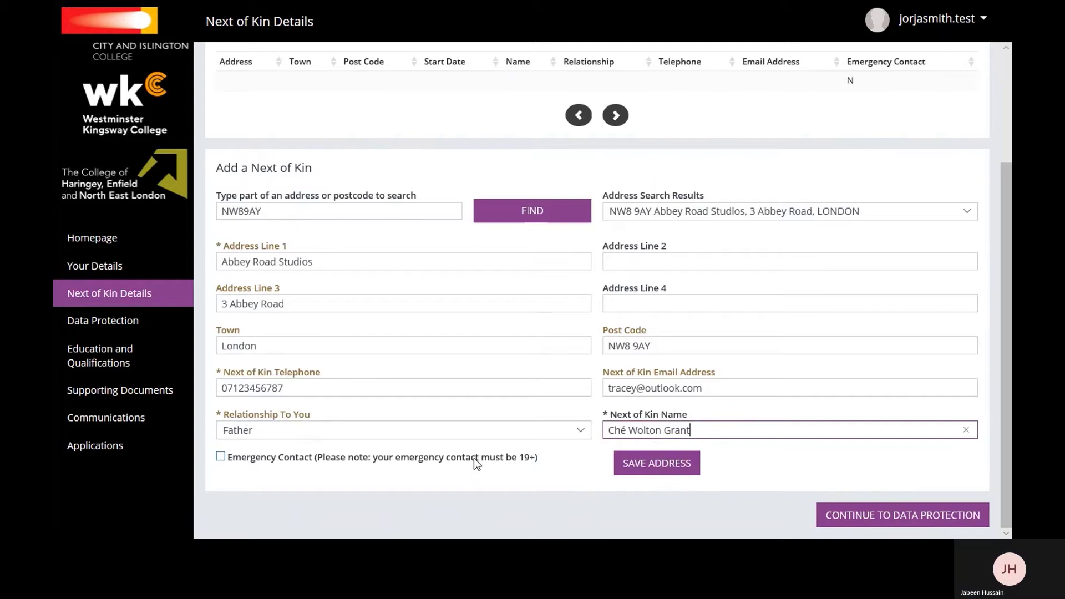
left_click(222, 457)
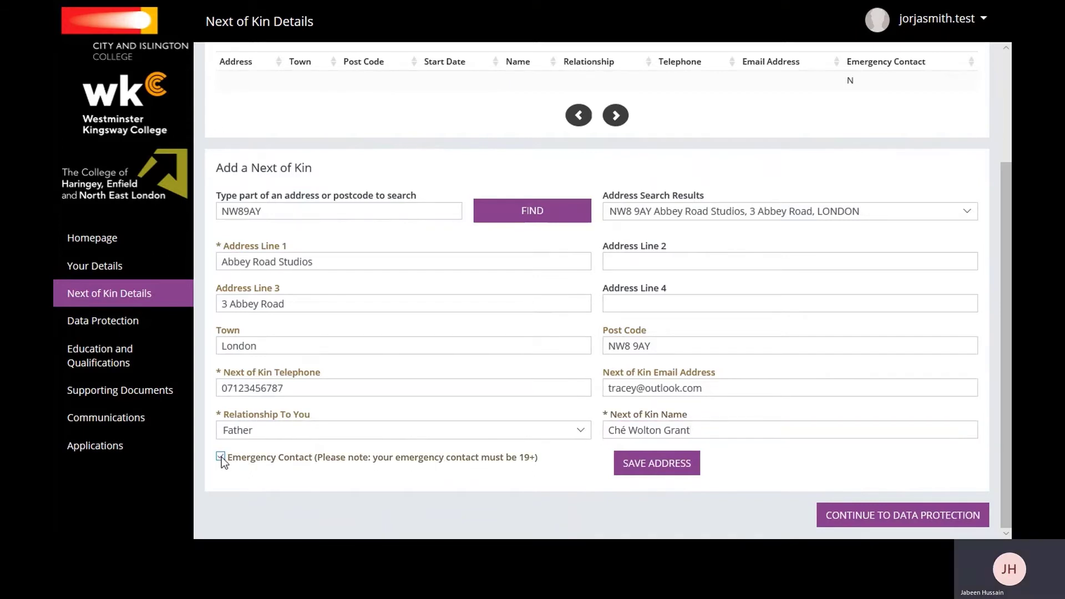
left_click(657, 463)
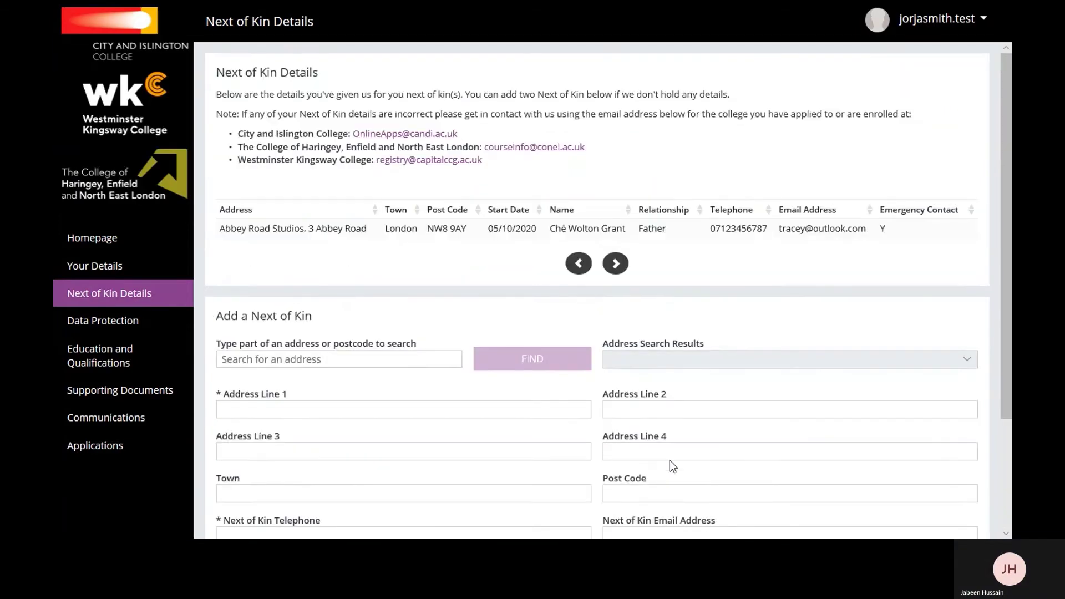
scroll(423, 247, "down", 3)
left_click(288, 211)
type("nw8")
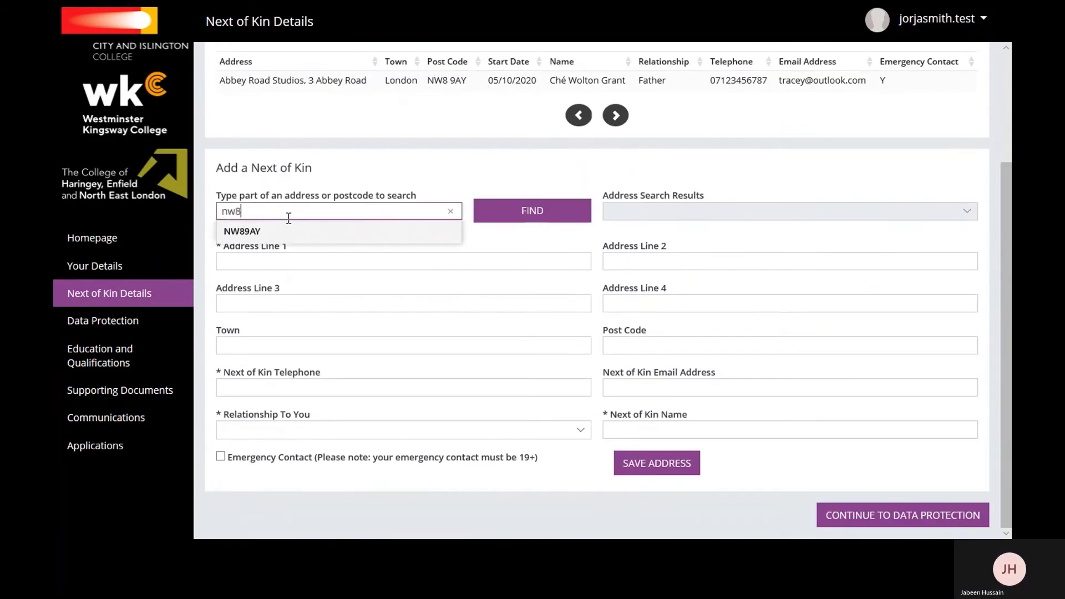
type(" st johns")
left_click(524, 218)
left_click(637, 215)
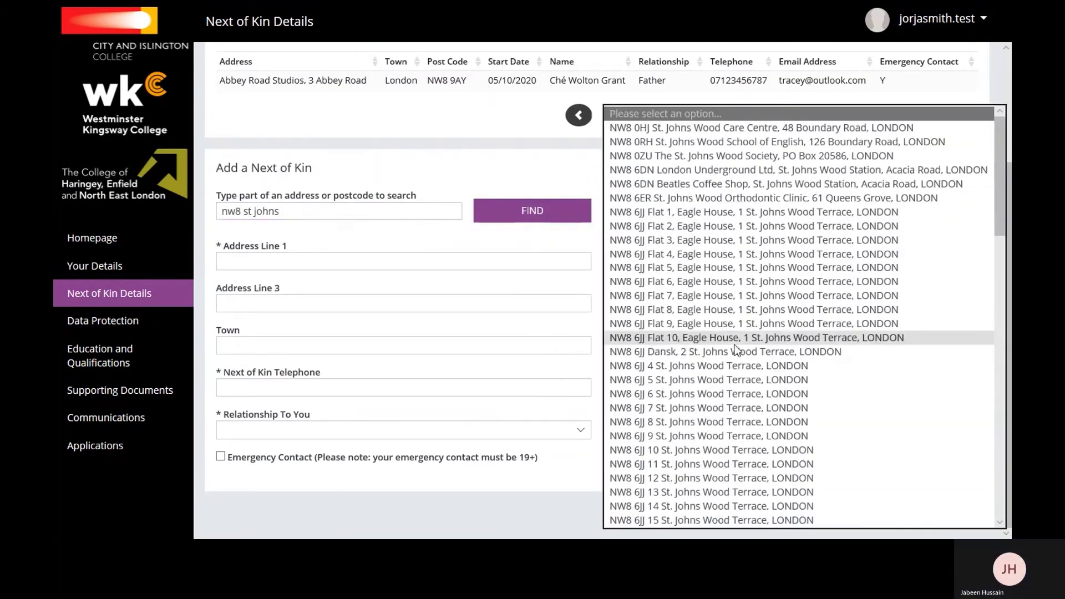
left_click(704, 350)
left_click(404, 393)
type("02123456")
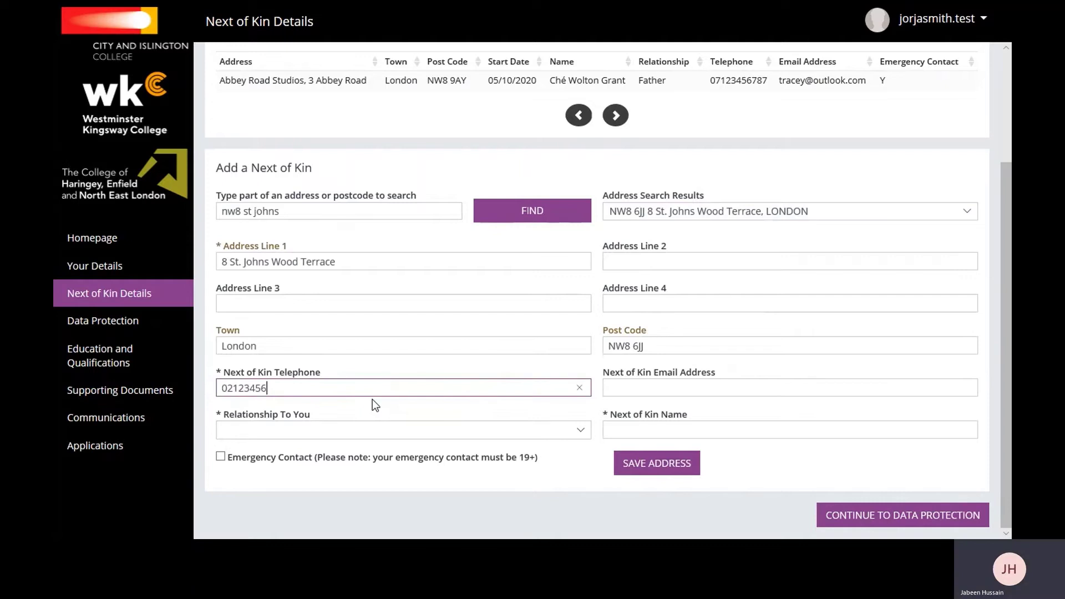
type("789")
Step: Save mother Ella Mai Howell with phone and email as the second next of kin
left_click(685, 389)
type("mail")
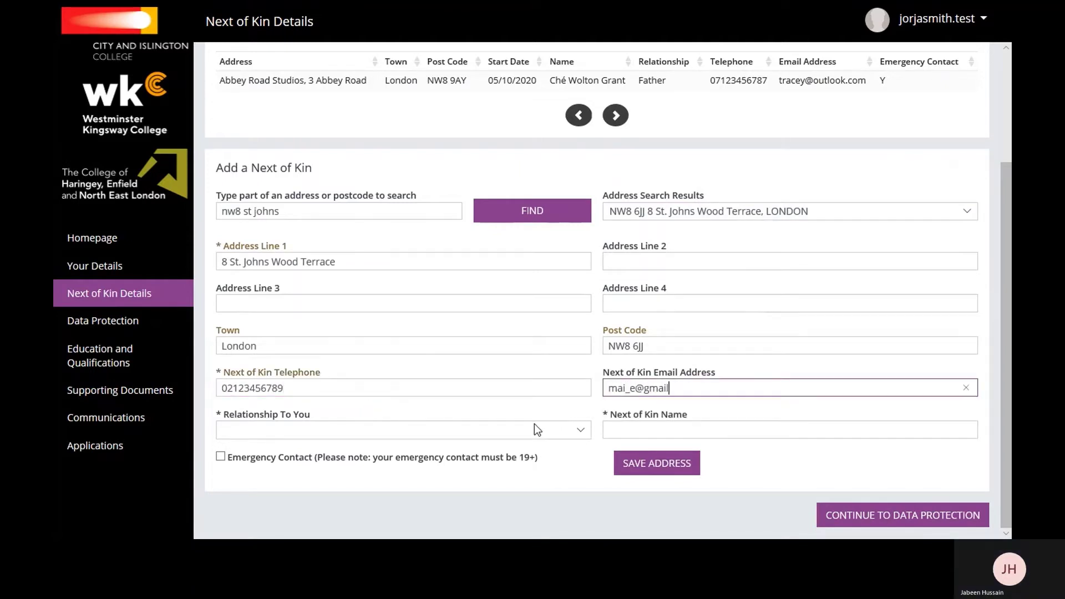
type(".com")
left_click(523, 437)
left_click(368, 430)
left_click(623, 430)
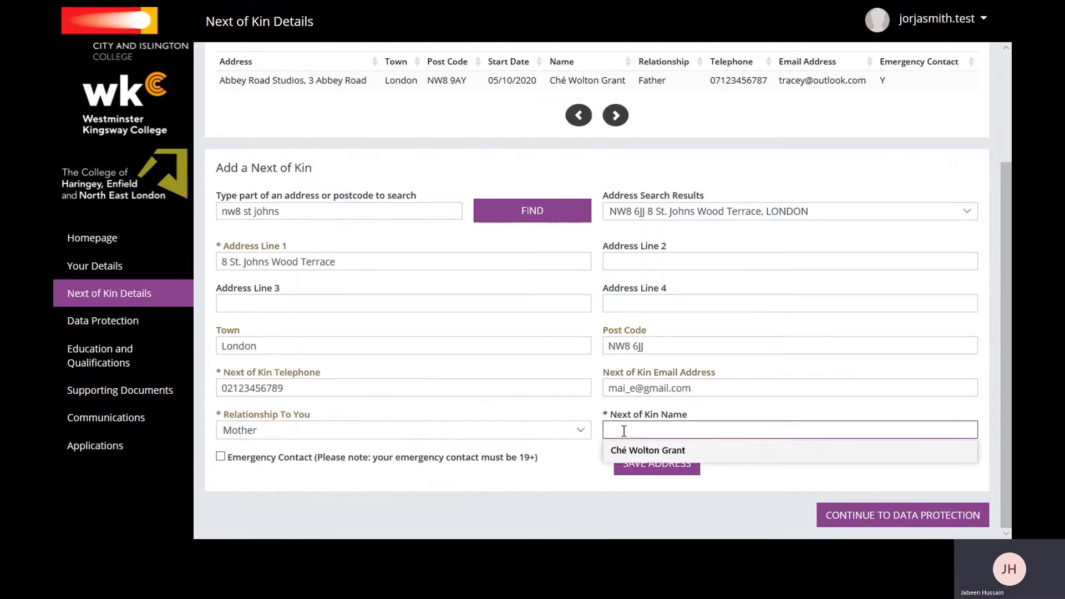
type("Ella Mai Howell")
left_click(672, 464)
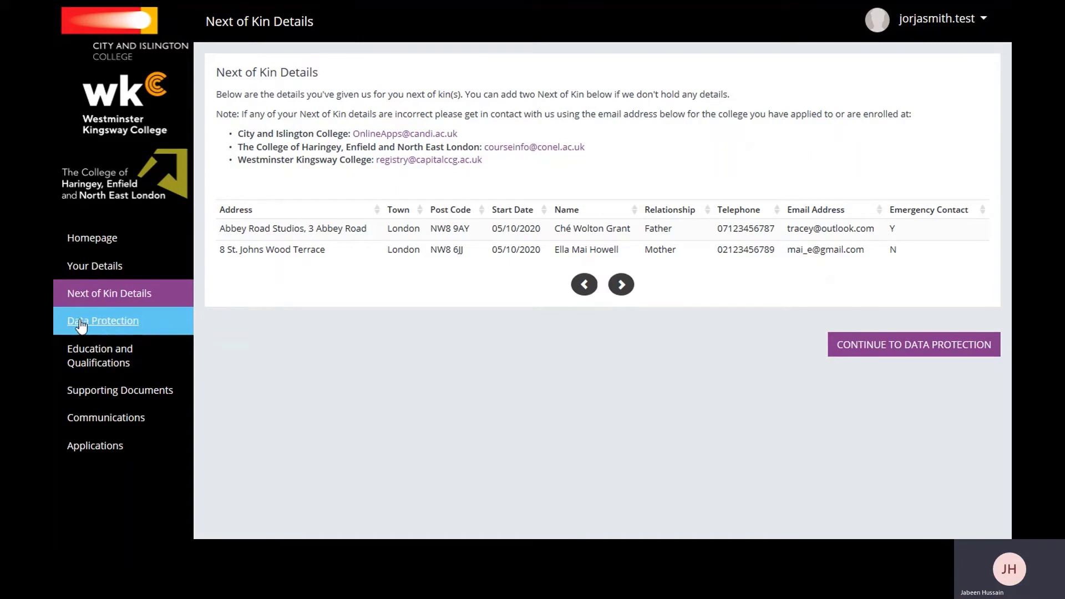
Step: Agree to contact about courses by e-mail and SMS
left_click(145, 324)
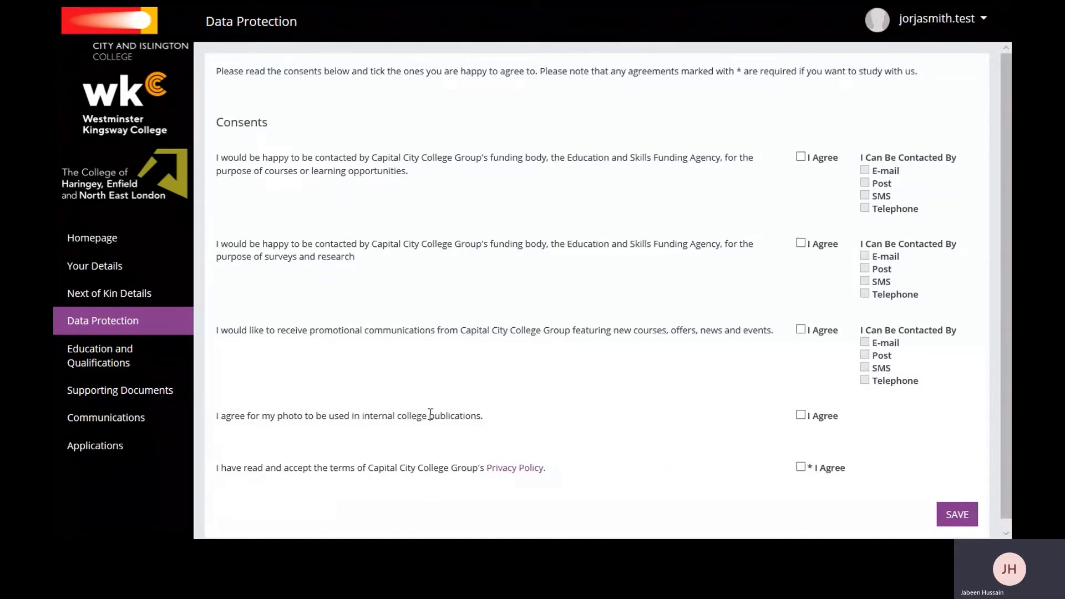
left_click(801, 157)
left_click(865, 171)
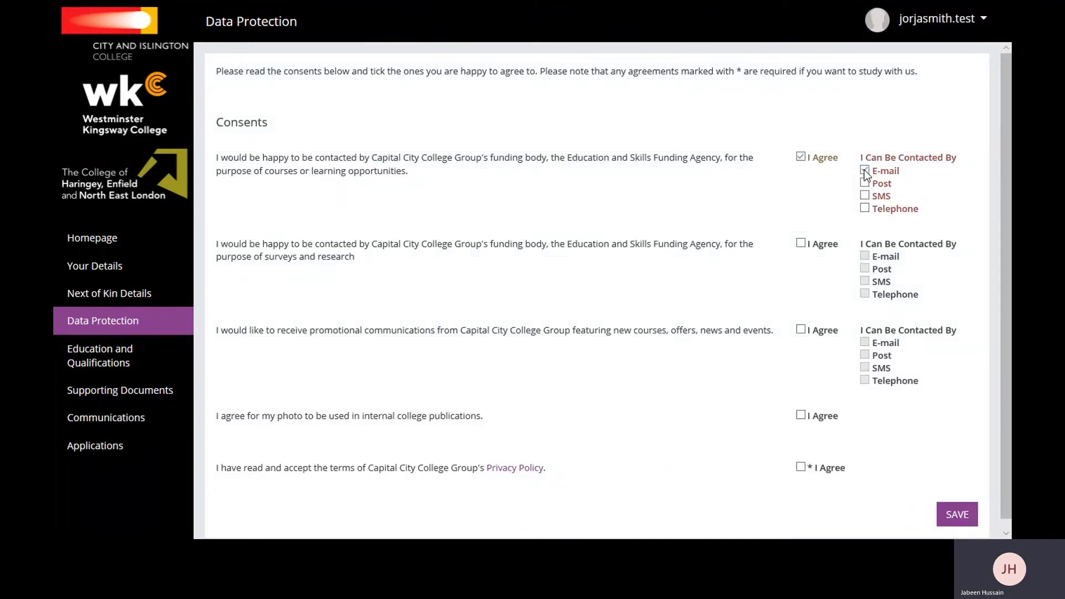
left_click(864, 195)
Step: Agree to promotional communications by SMS and to the Privacy Policy, then save
left_click(801, 330)
left_click(865, 367)
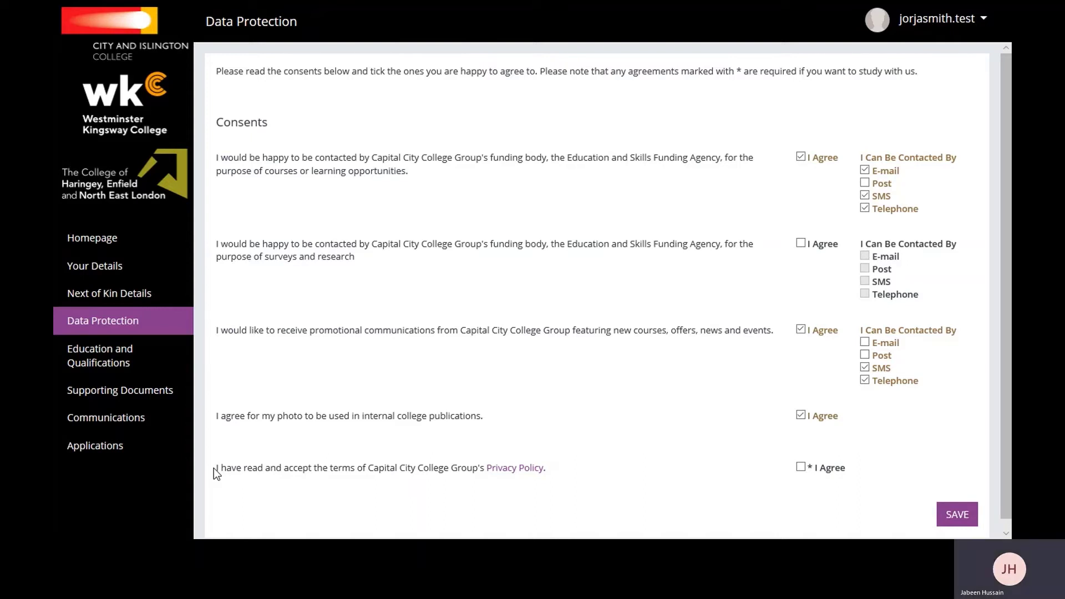
left_click(801, 467)
left_click(960, 516)
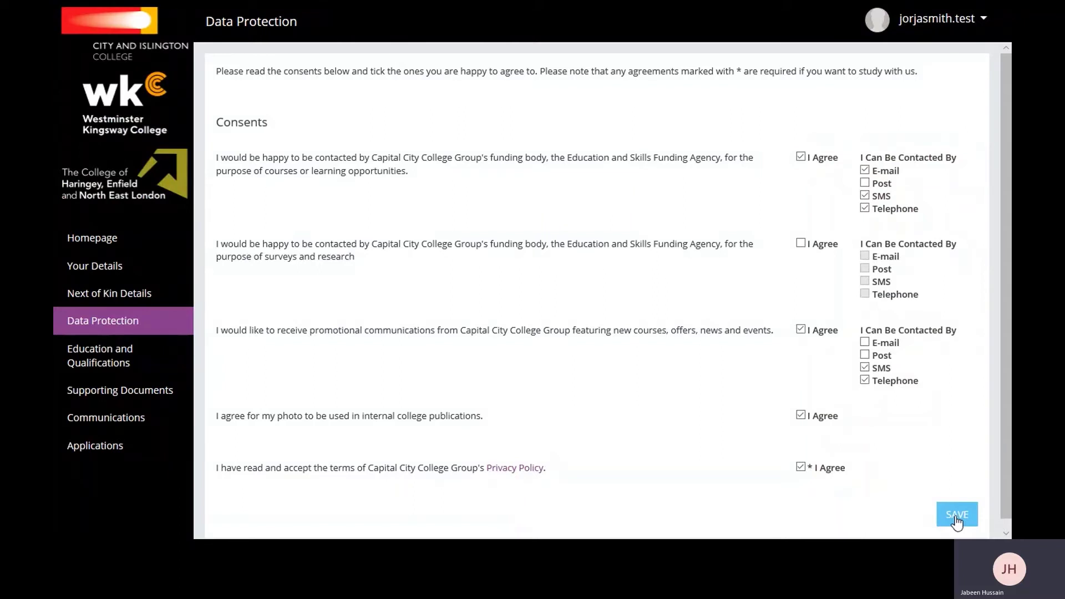
scroll(957, 521, "down", 1)
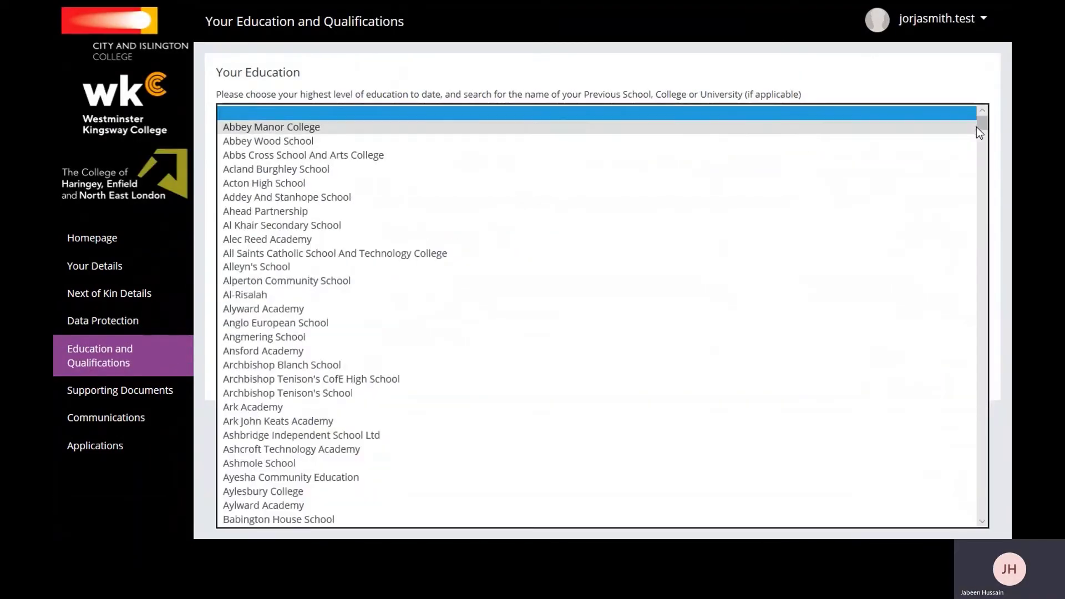
scroll(982, 128, "down", 2)
left_click_drag(983, 128, 993, 234)
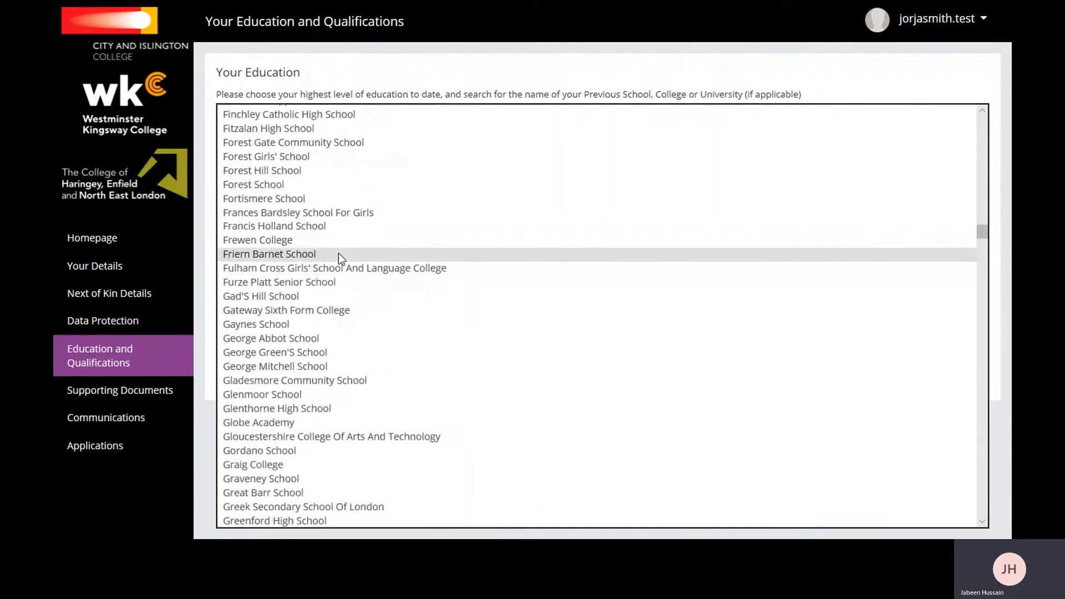
left_click(360, 253)
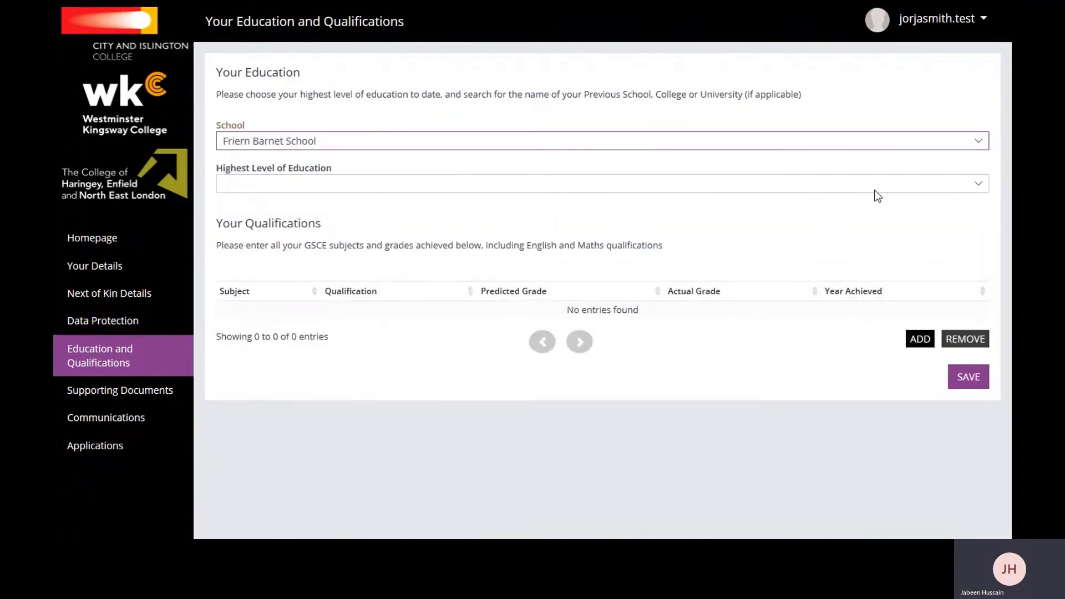
left_click(905, 143)
left_click_drag(981, 155, 967, 244)
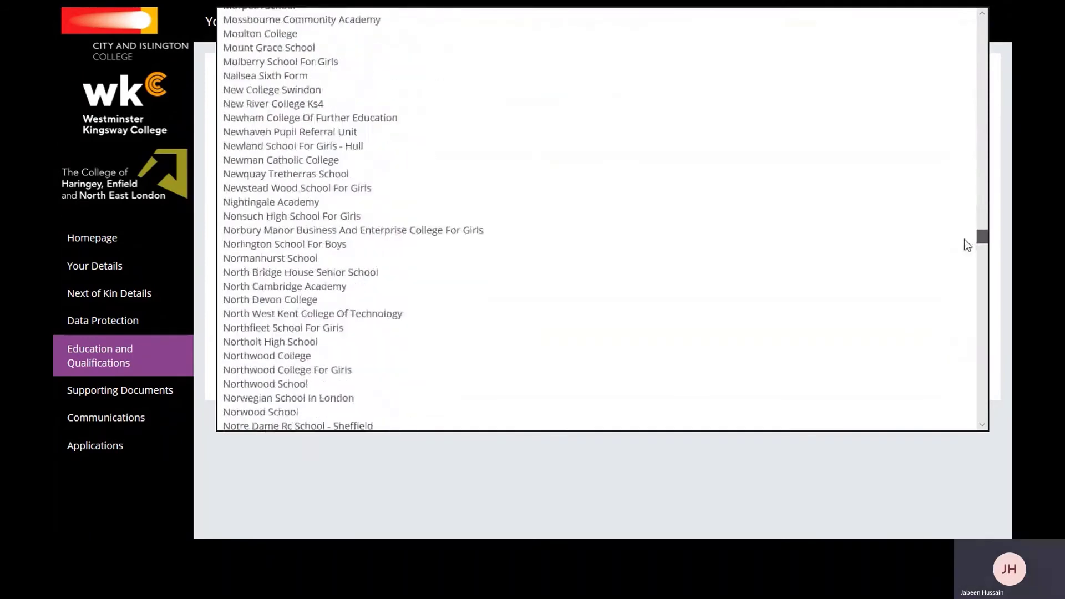
left_click(325, 111)
left_click(318, 185)
type("Beaverwood S")
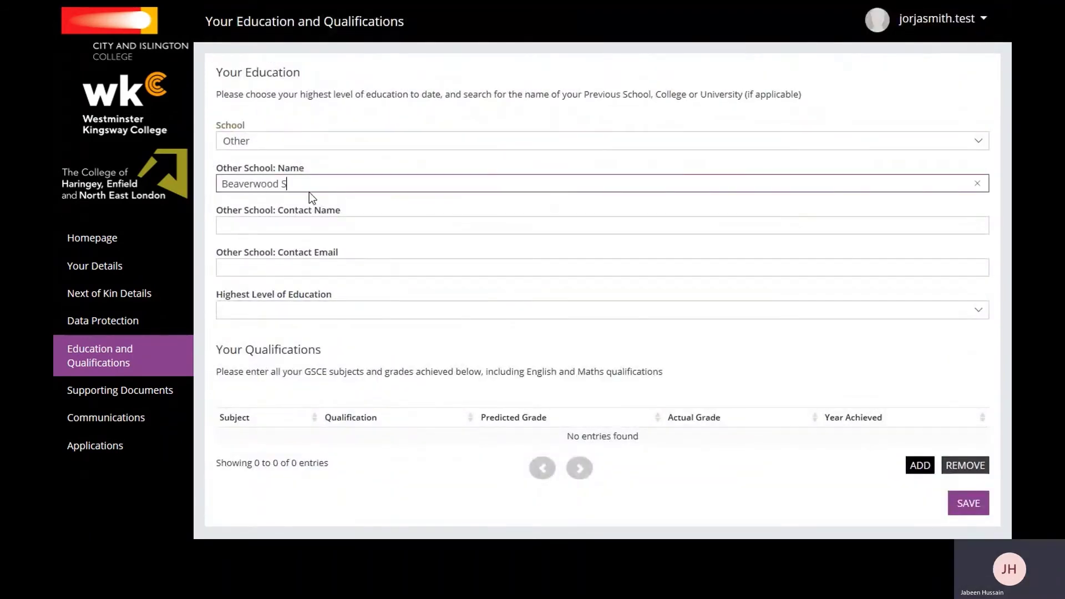
type("chool for Girls")
left_click(316, 225)
type("D")
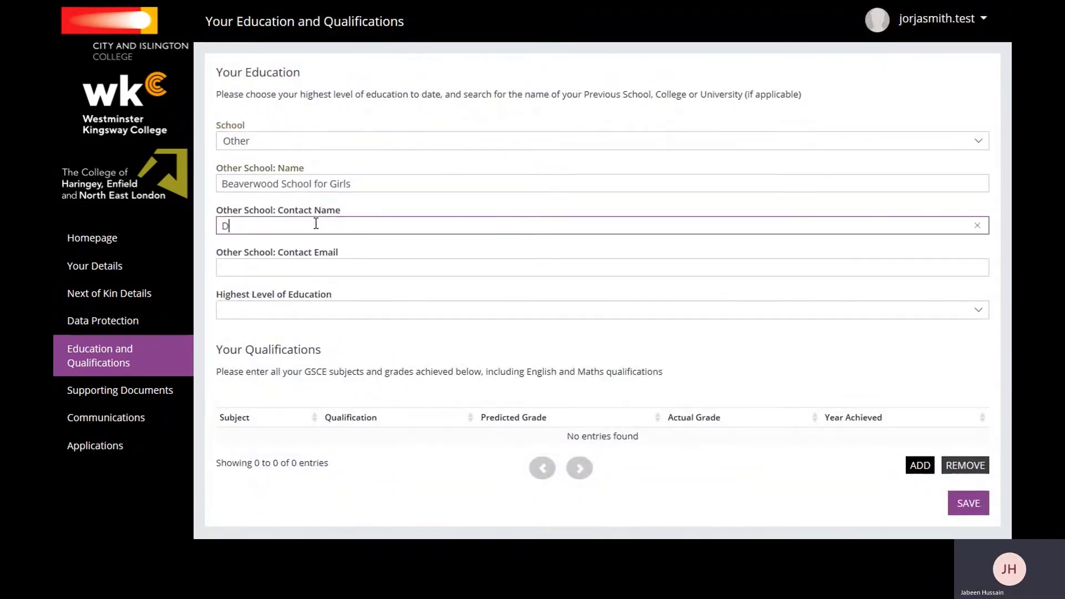
type("ionnie Bromfield")
left_click(320, 266)
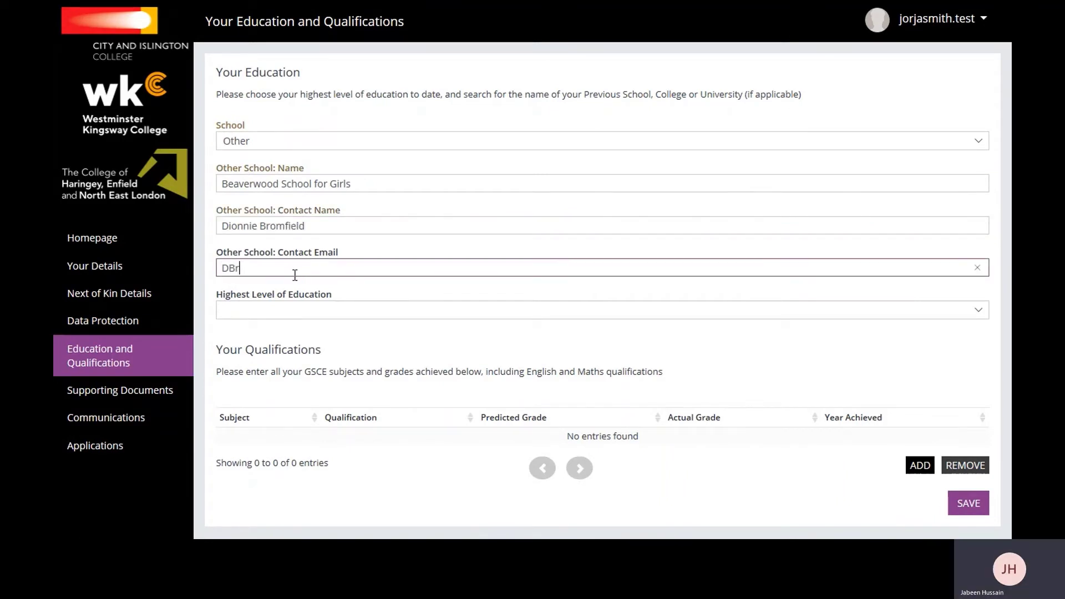
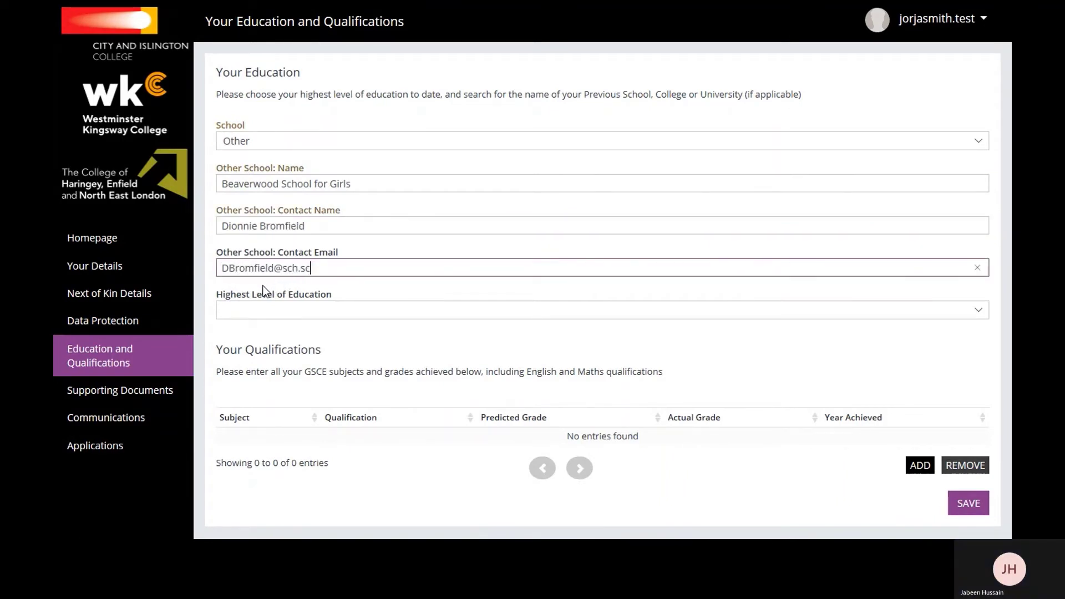
left_click(308, 309)
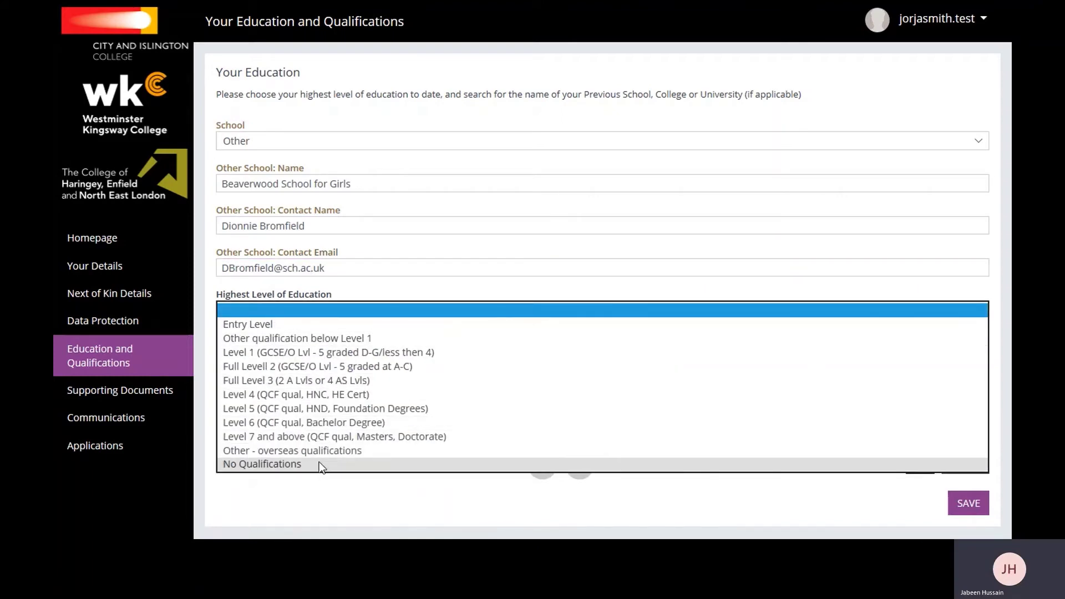
left_click(337, 367)
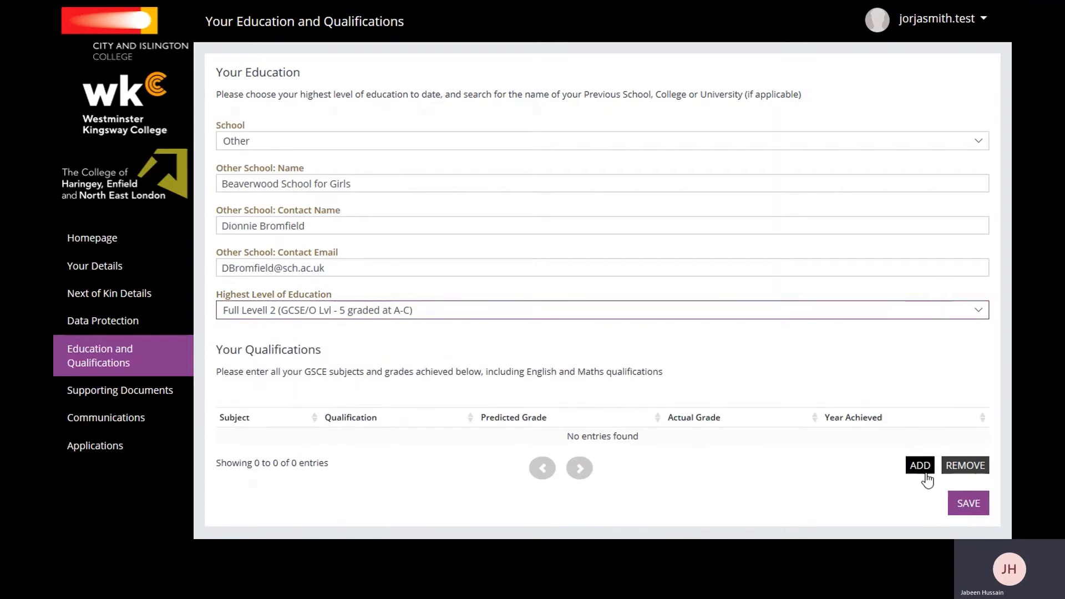
Step: Add a Maths GCSE qualification row with its grade and year achieved
left_click(925, 472)
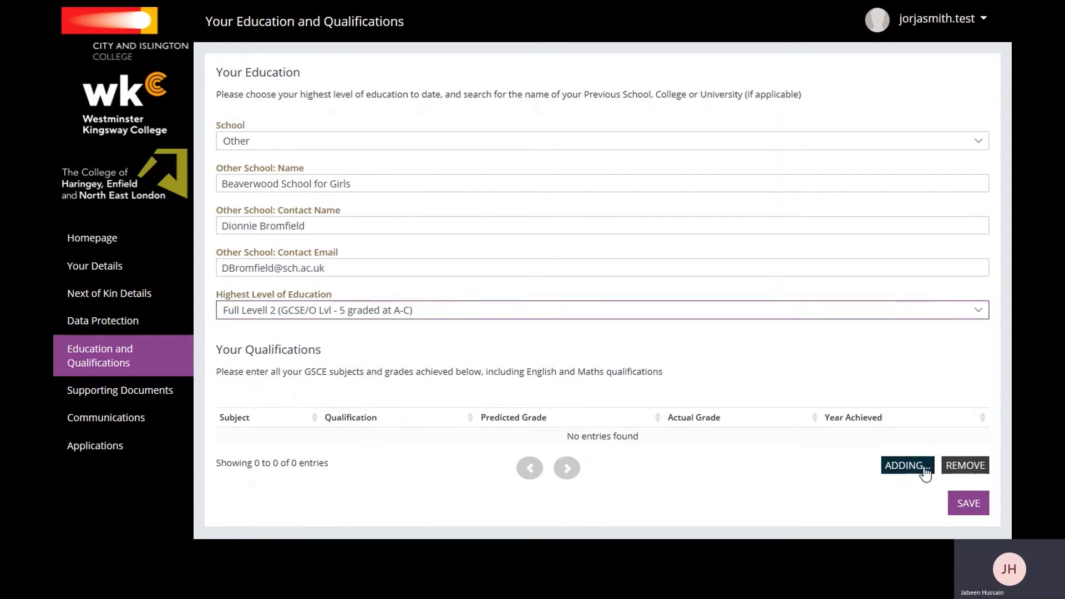
left_click(386, 438)
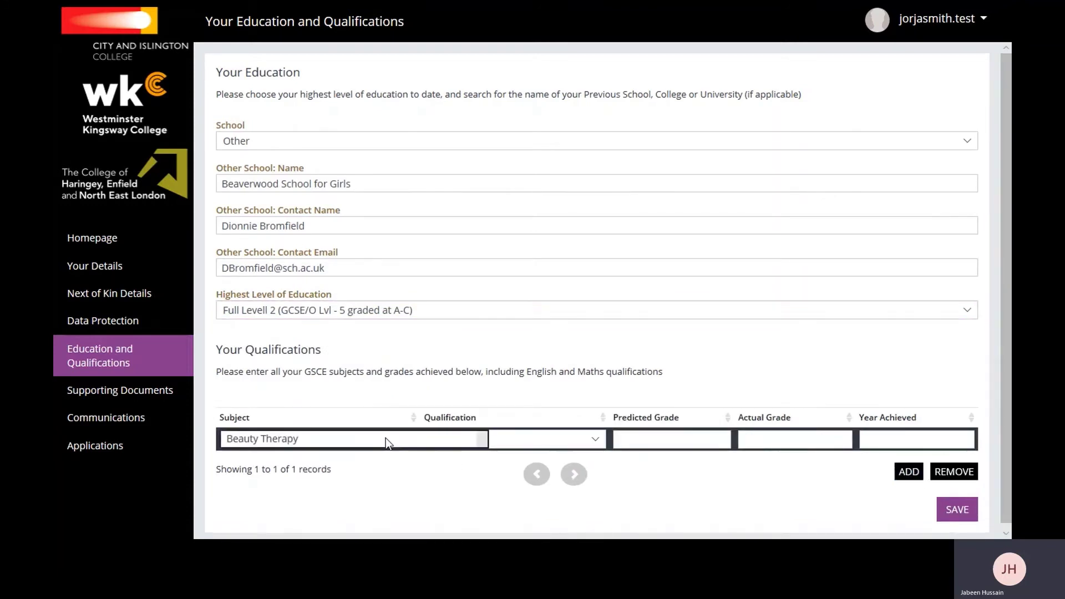
left_click(370, 134)
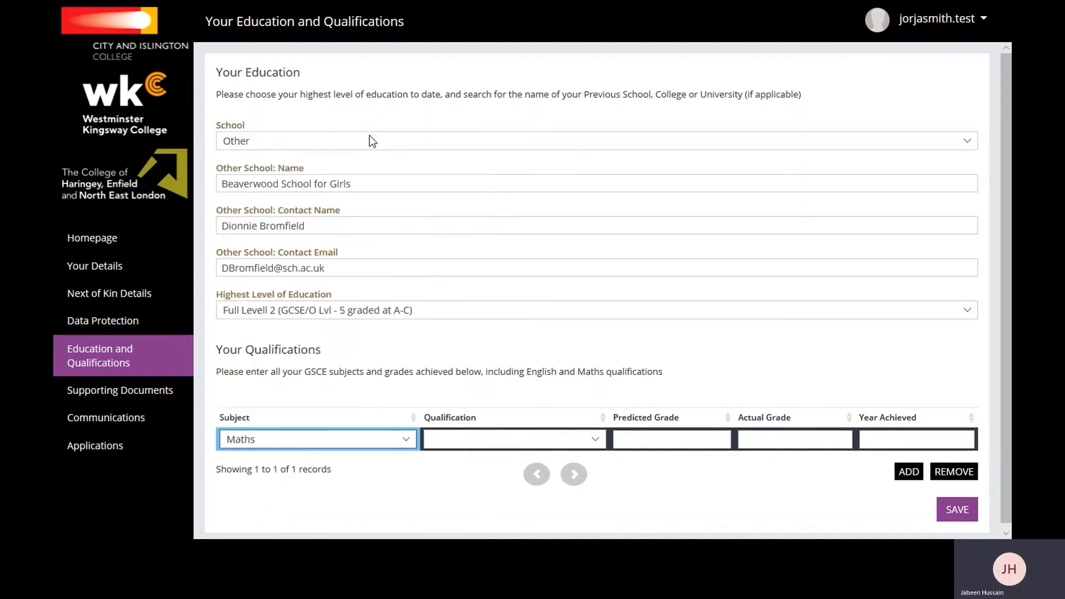
left_click(540, 439)
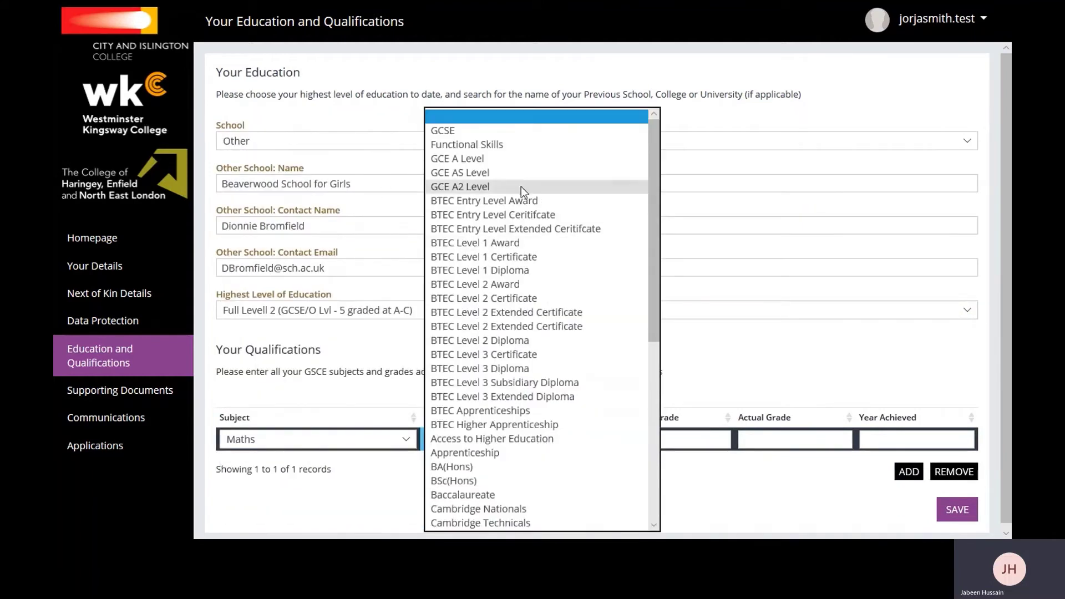
left_click(504, 135)
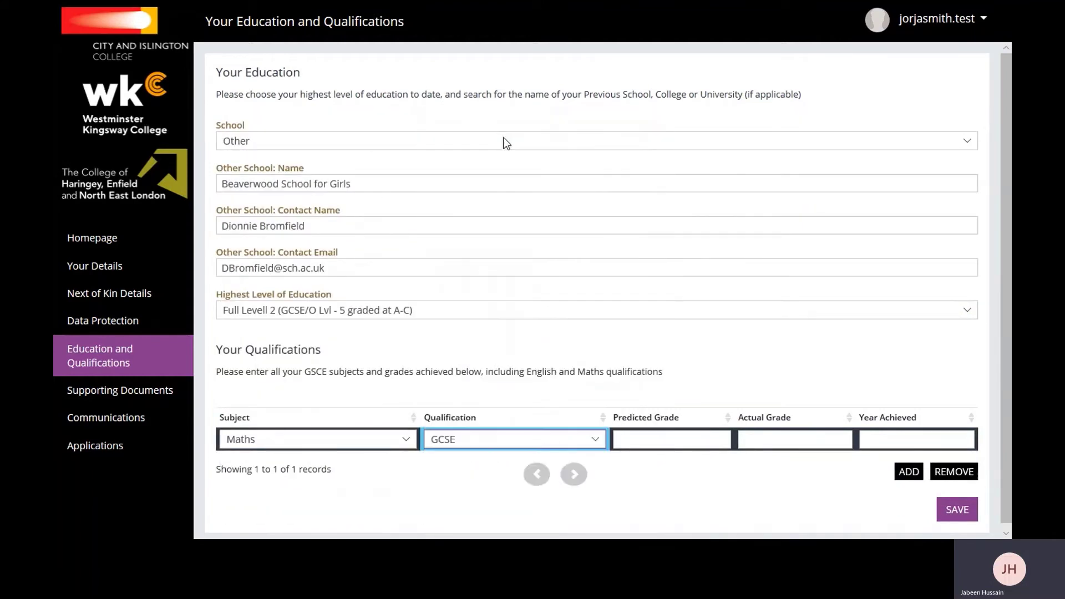
left_click(668, 443)
type("5")
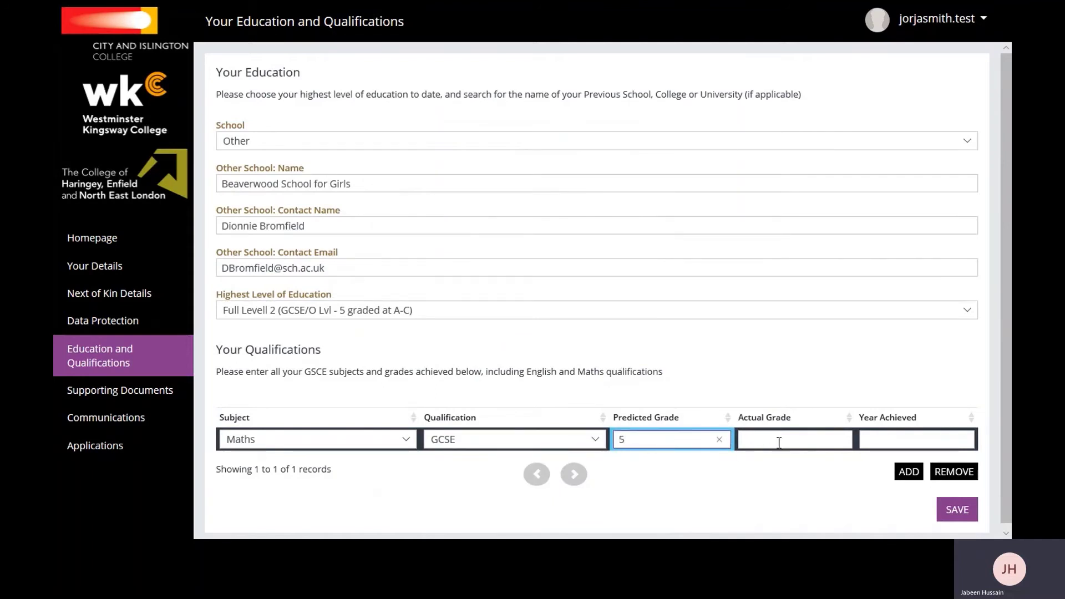
left_click(884, 438)
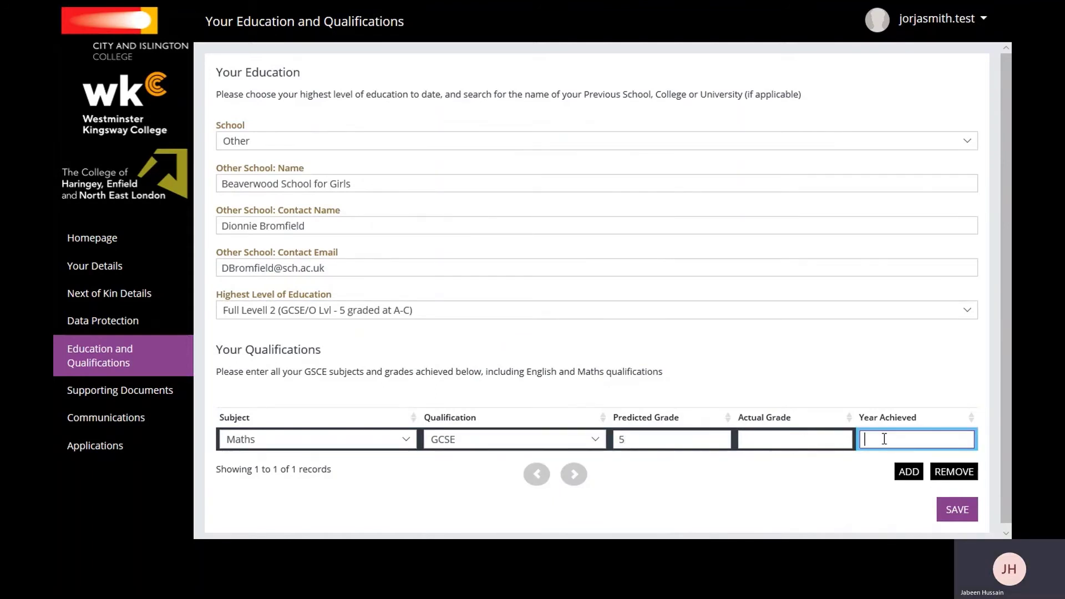
type("2020")
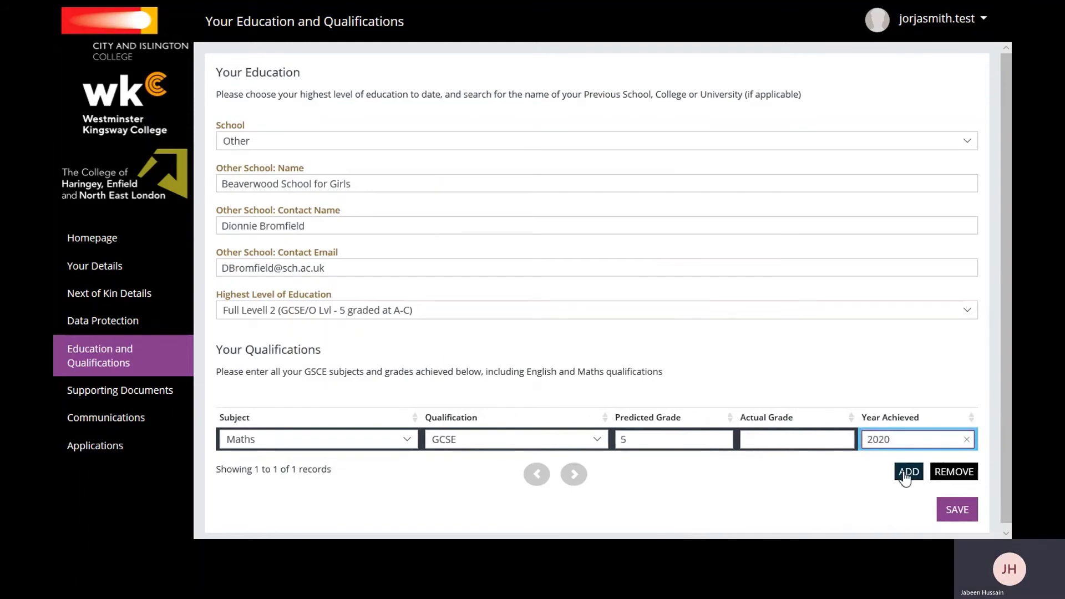
Step: Add an English Language GCSE row with its actual grade and year achieved
left_click(905, 479)
left_click(397, 466)
left_click(368, 142)
left_click(499, 463)
left_click(453, 123)
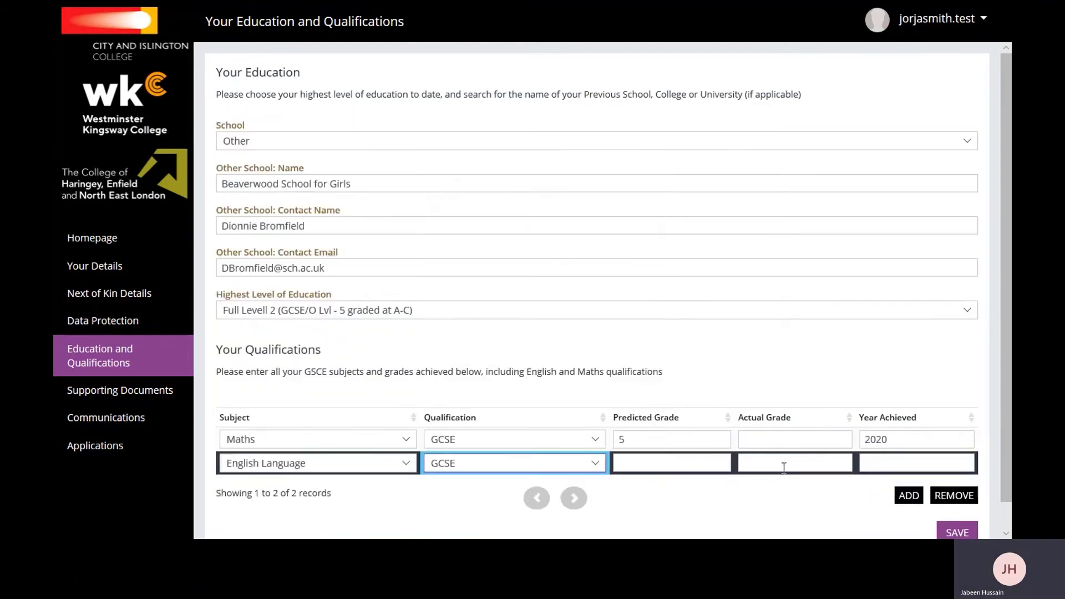
left_click(783, 467)
type("7")
left_click(868, 464)
type("2020")
Step: Add a Spanish BTEC Level 2 Award row, graded Pass in 2012, and save the qualifications
left_click(907, 496)
left_click(375, 487)
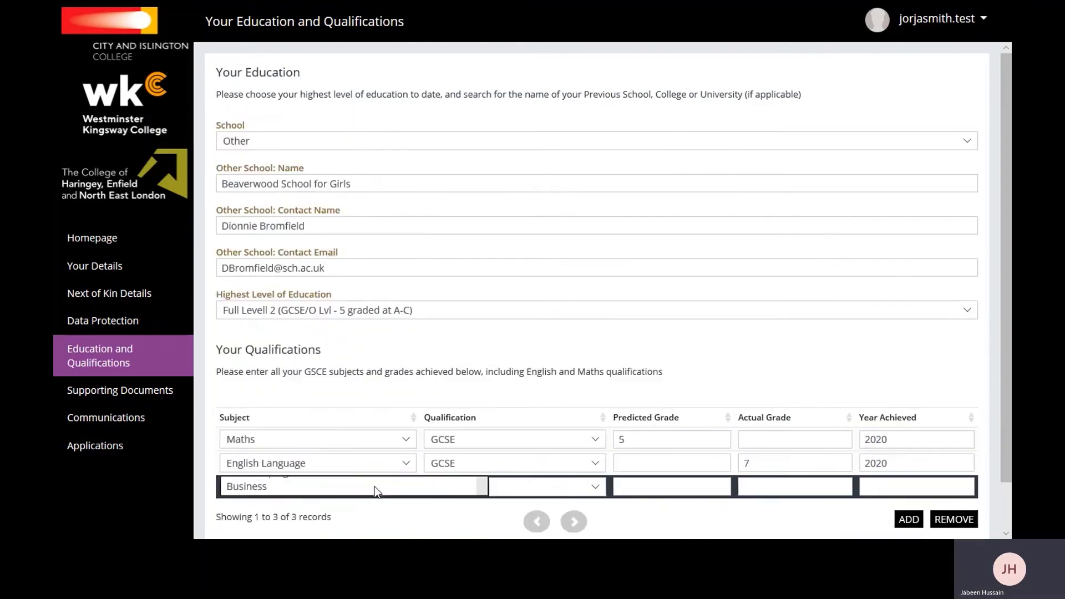
scroll(373, 349, "down", 5)
scroll(375, 378, "down", 5)
left_click(402, 408)
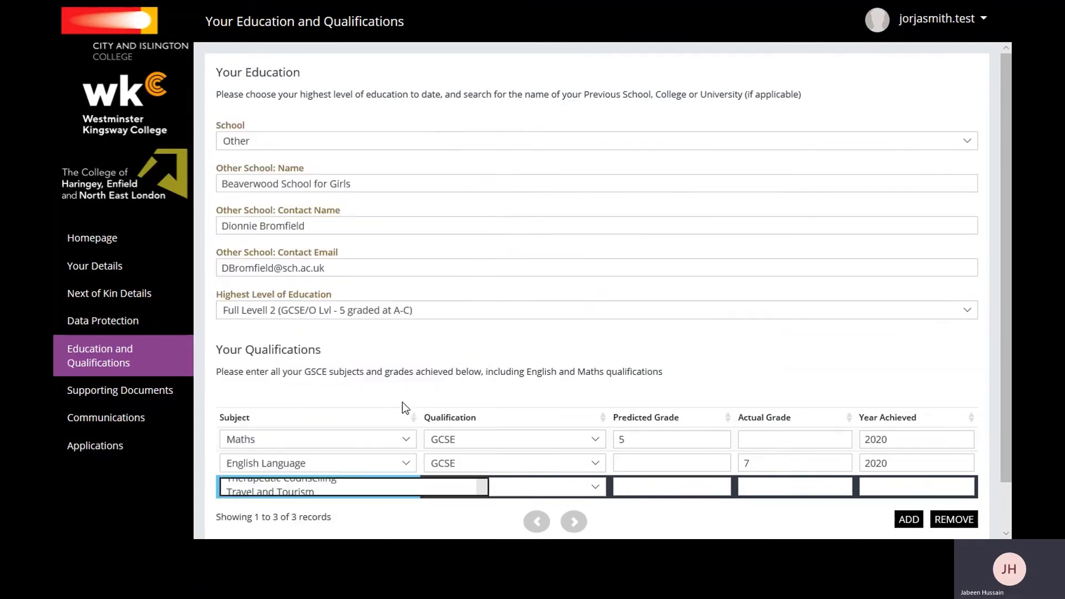
left_click(499, 487)
left_click(548, 292)
left_click(761, 487)
type("Pasw")
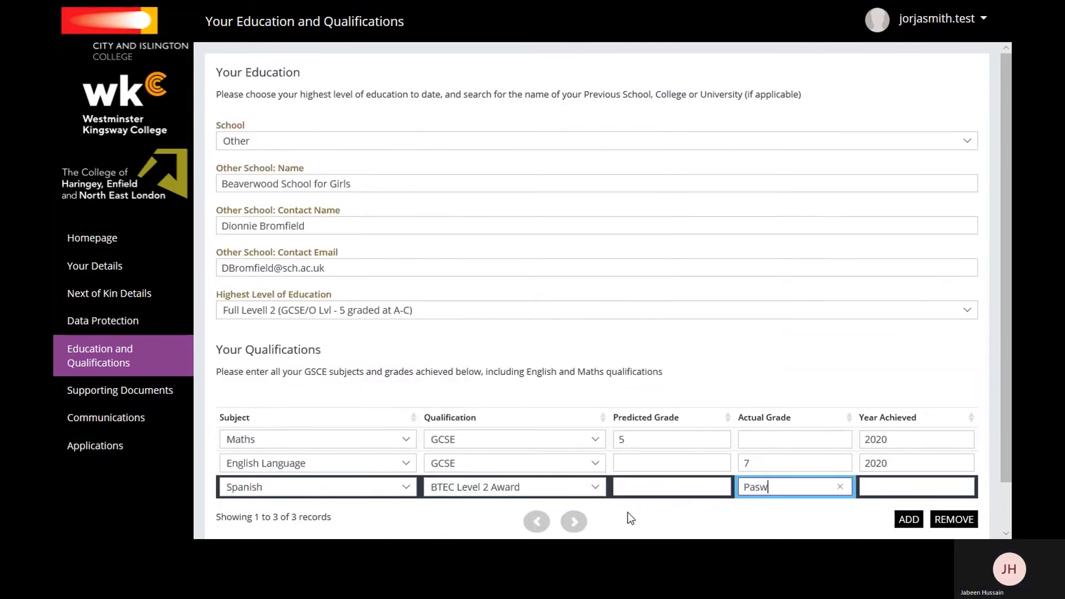
key("BackSpace")
type("s")
key("Tab")
type("2012")
scroll(1003, 396, "down", 1)
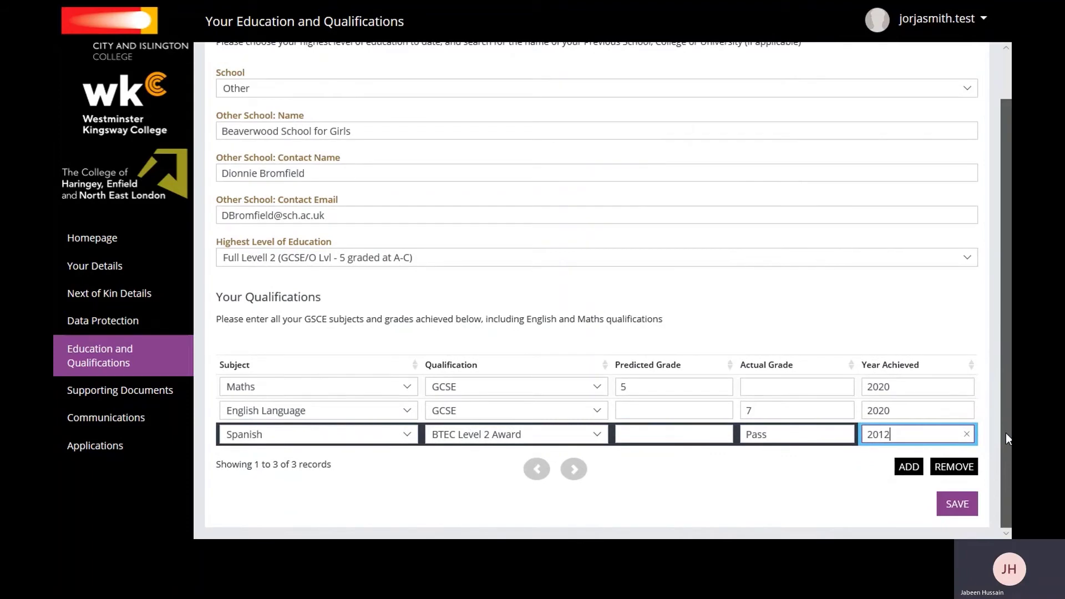
left_click(954, 508)
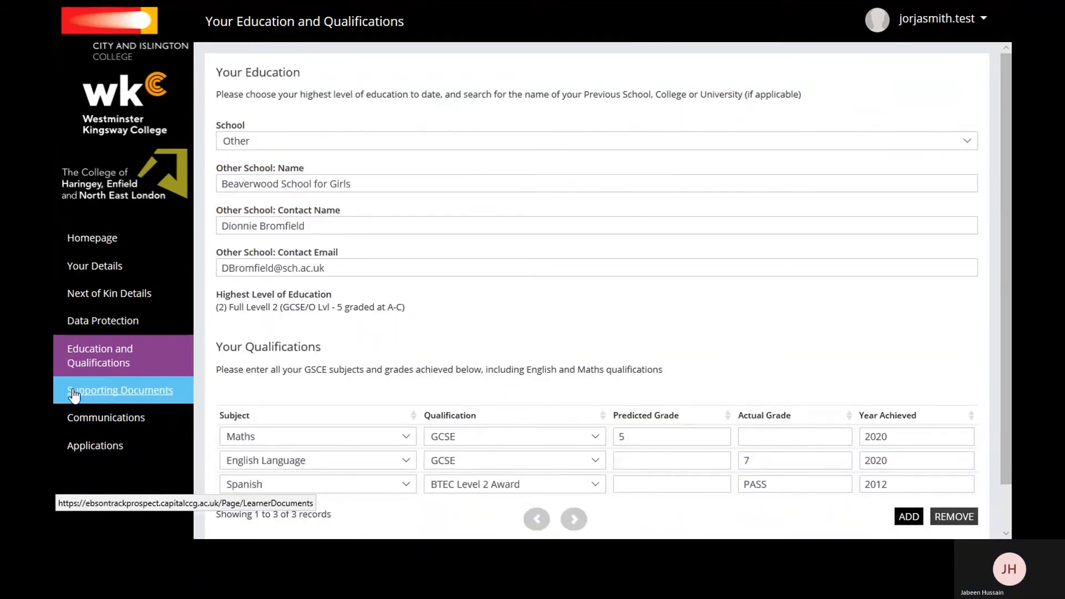
Step: Open Supporting Documents from the left navigation menu
left_click(163, 395)
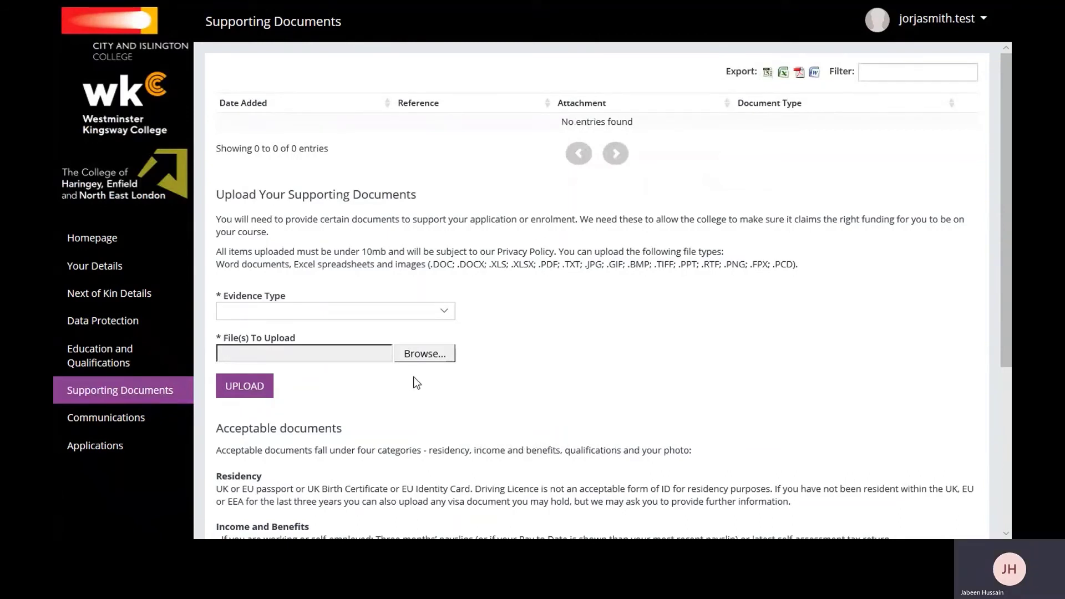
Step: Upload the UK passport scan as Proof of residency, then the Qualification Certificate scan
left_click(444, 311)
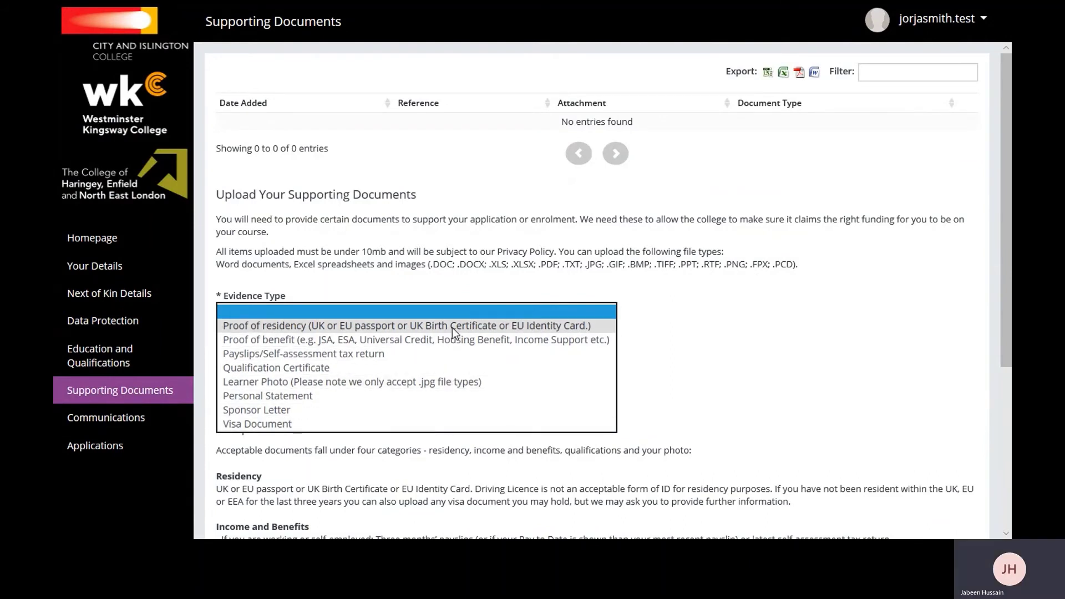
left_click(452, 327)
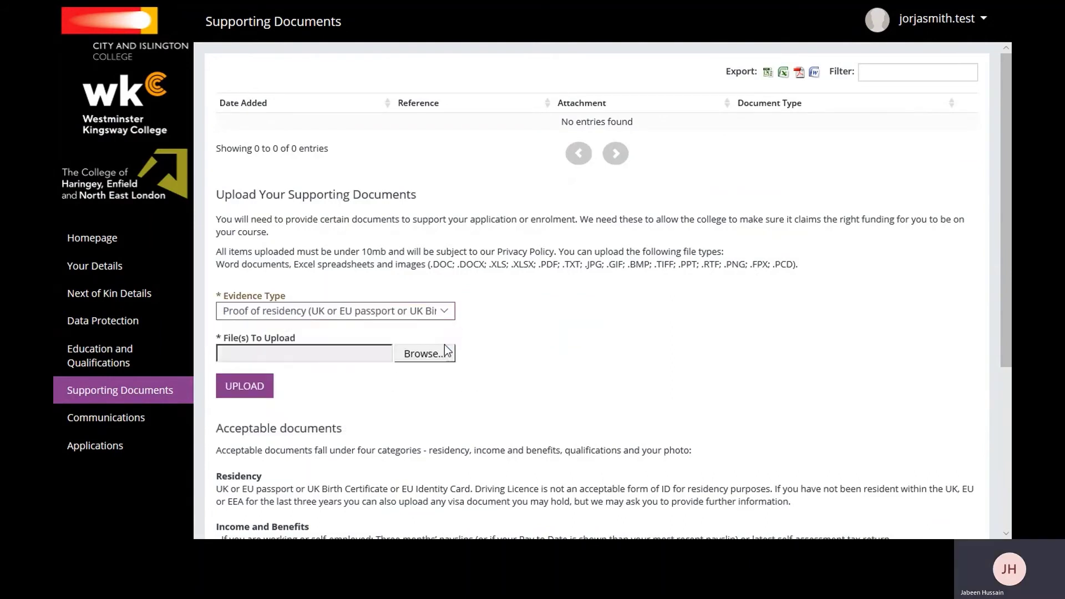
left_click(234, 387)
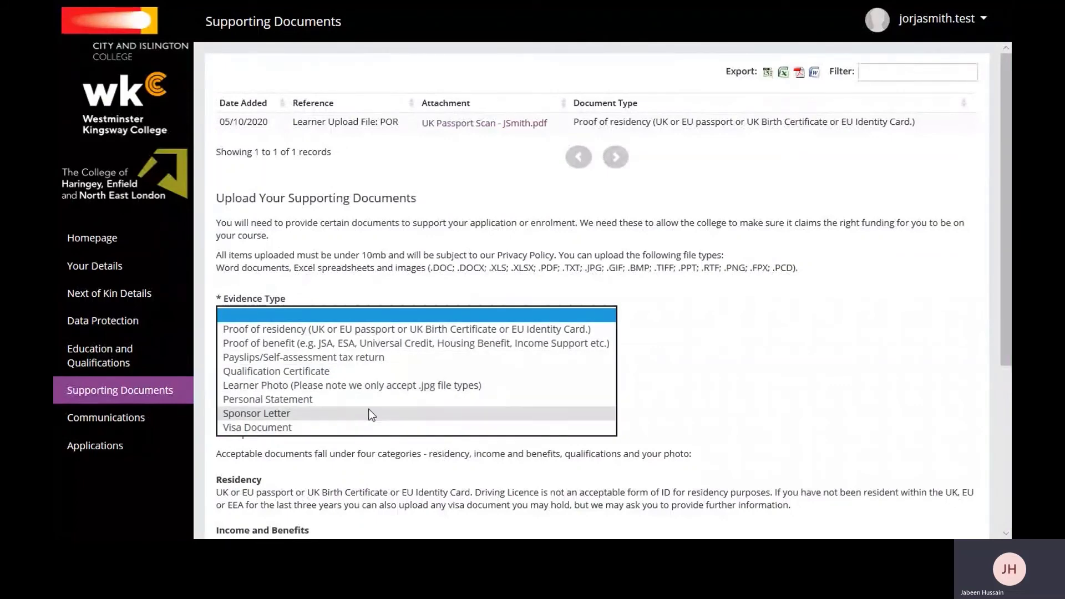
left_click(366, 372)
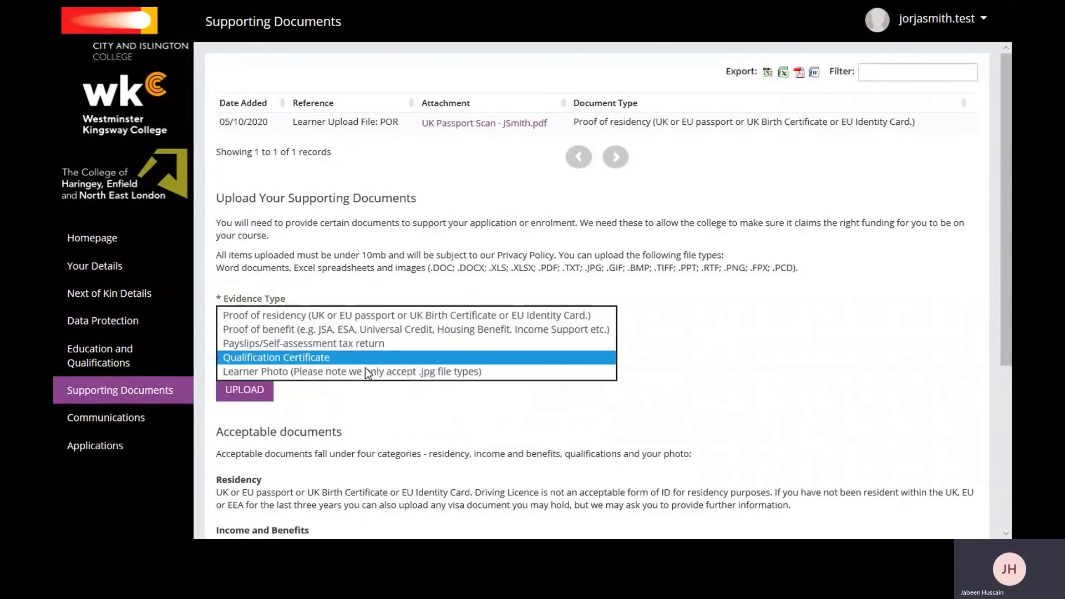
left_click(250, 398)
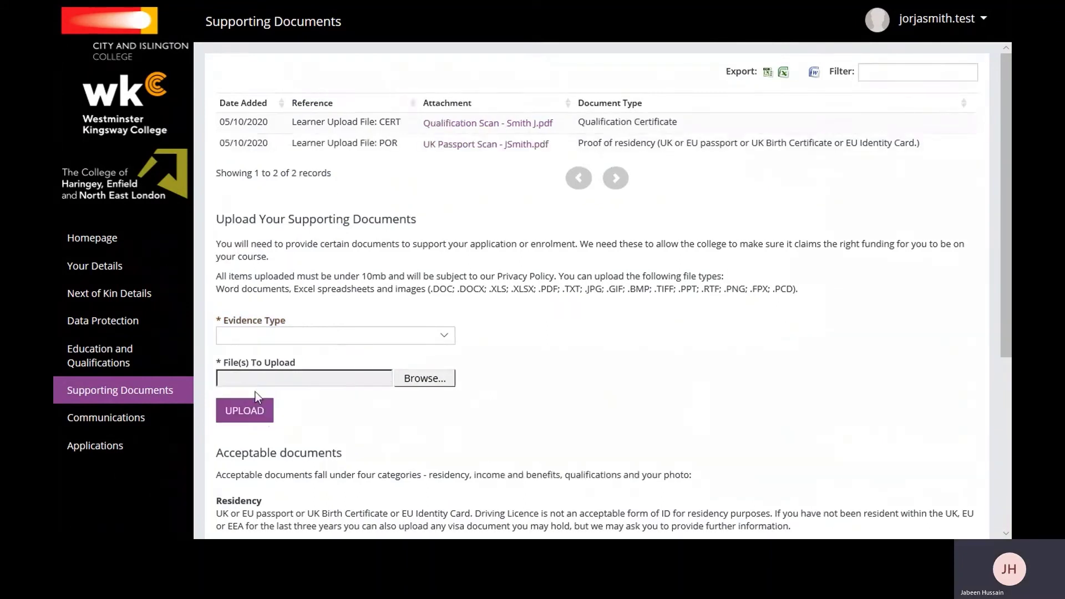
Step: Upload the ID photo .jpg with the Learner Photo evidence type
left_click(445, 334)
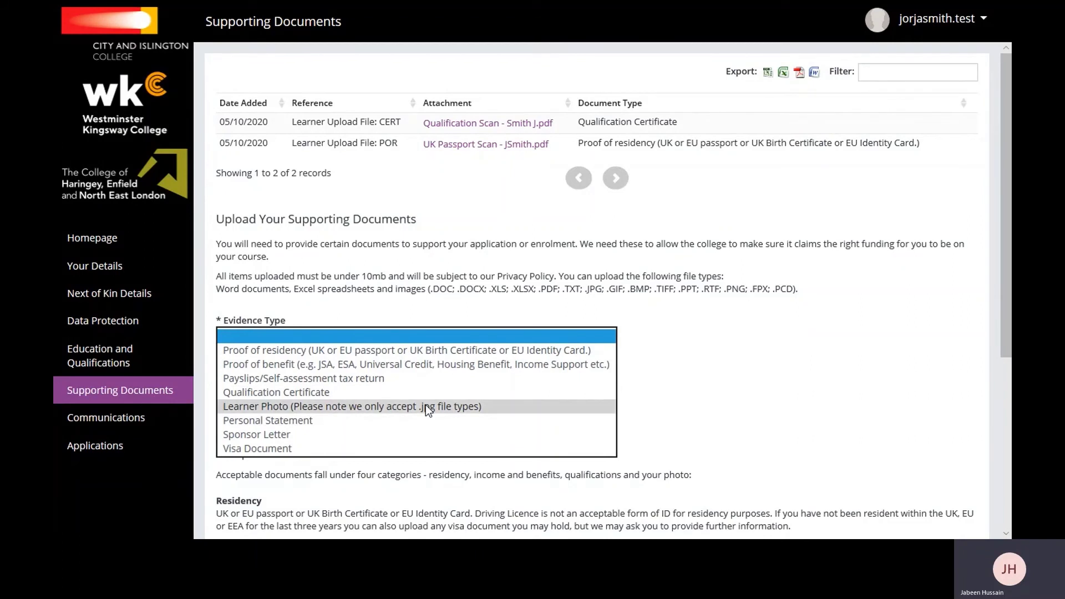
left_click(426, 405)
left_click(248, 411)
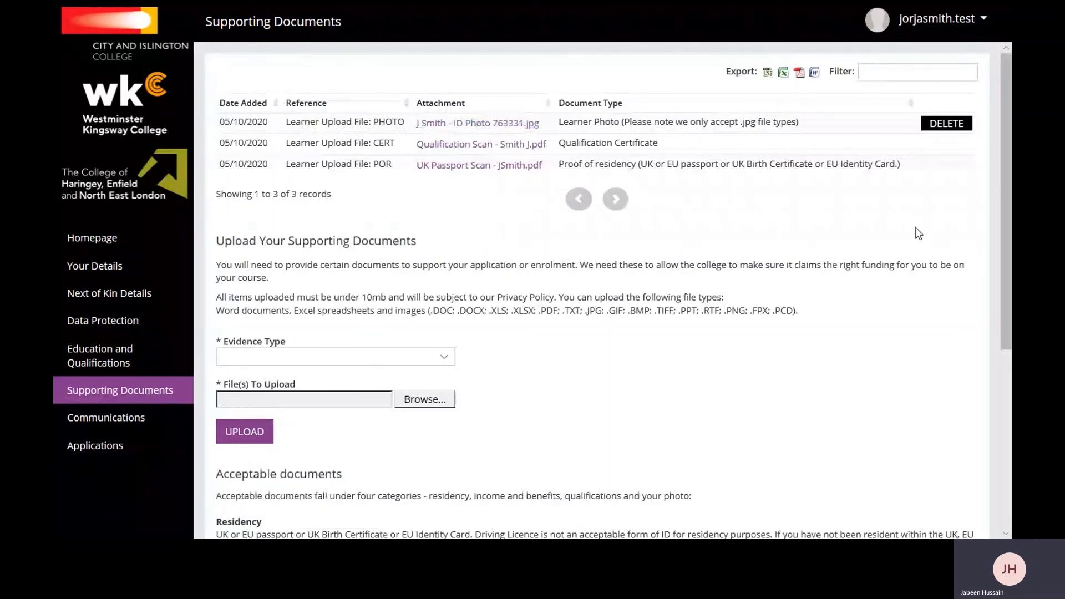
mouse_move(1006, 224)
left_mouse_down()
mouse_move(998, 443)
mouse_move(1003, 250)
left_mouse_up()
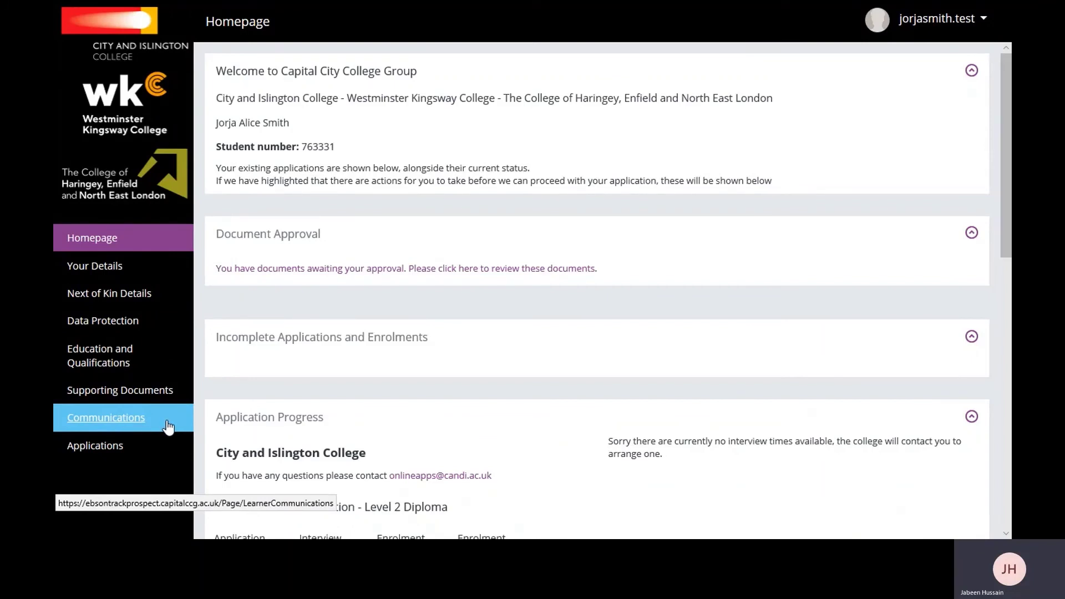
Step: In Communications, expand, read and collapse the 'Your Application at City and Islington College' email
left_click(168, 427)
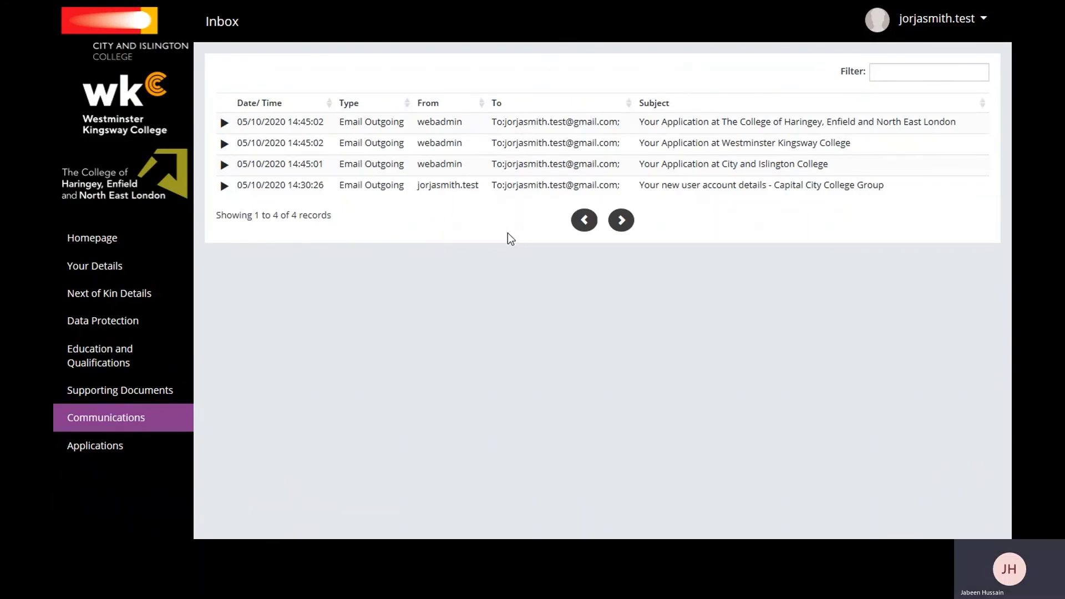
left_click(225, 171)
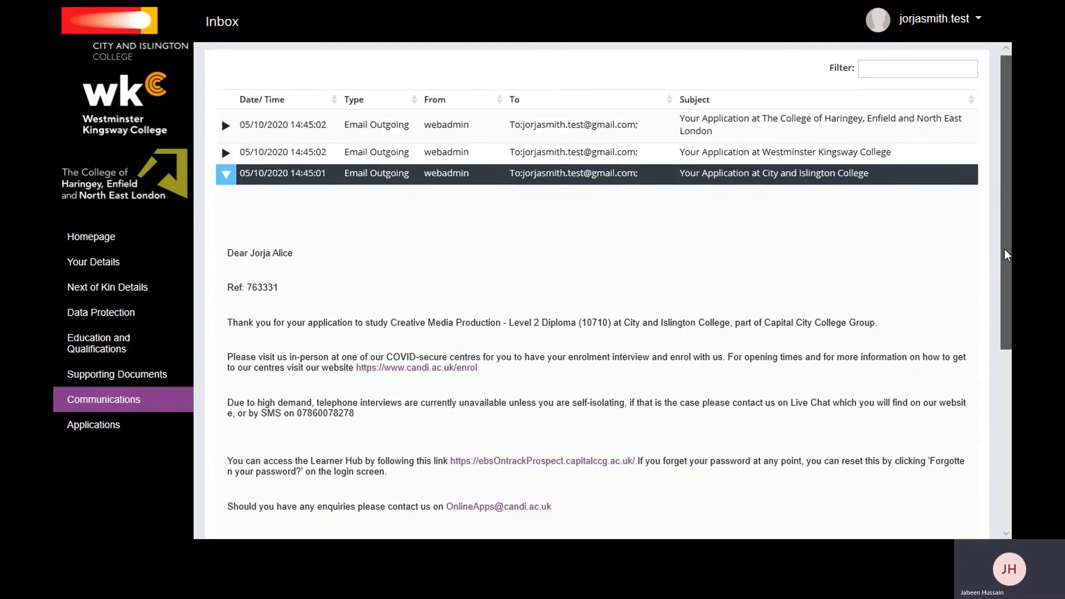
mouse_move(1006, 247)
left_mouse_down()
mouse_move(1002, 358)
mouse_move(999, 249)
left_mouse_up()
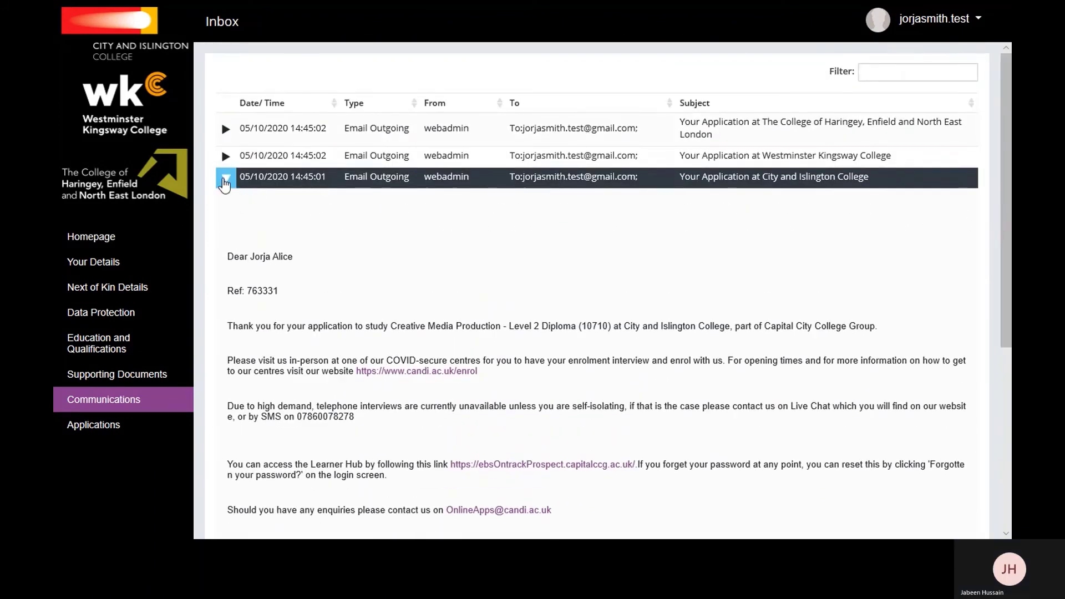
left_click(226, 179)
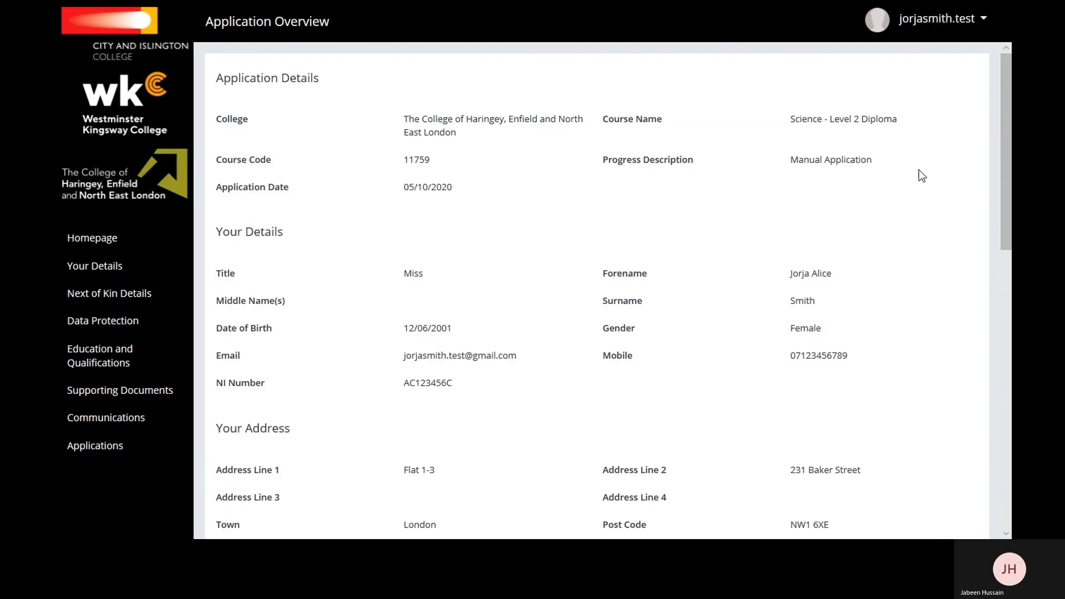
mouse_move(1004, 153)
left_mouse_down()
mouse_move(1005, 341)
mouse_move(975, 449)
left_mouse_up()
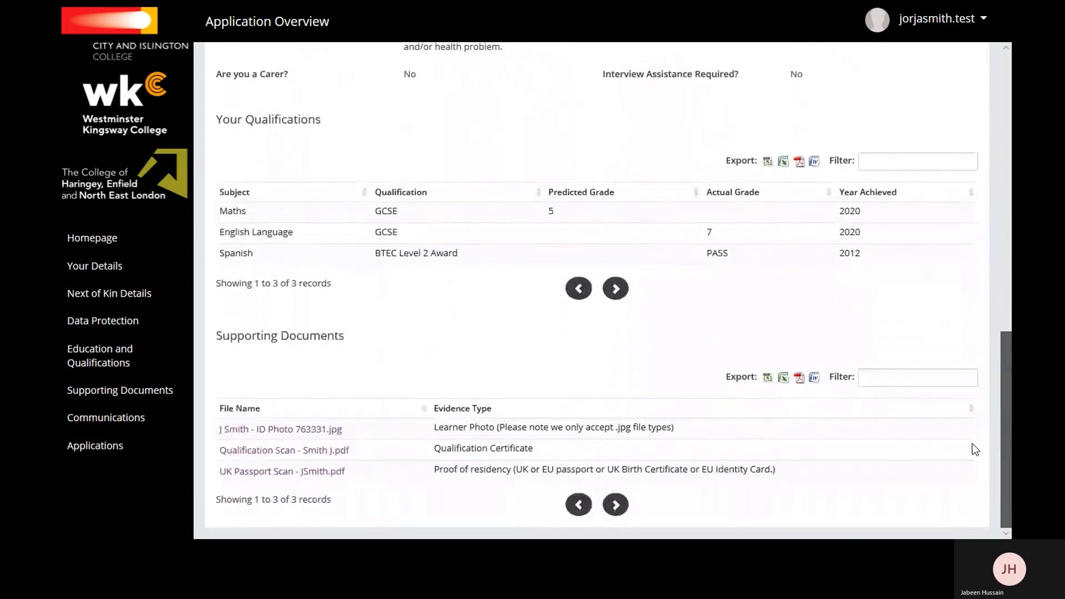
scroll(974, 438, "up", 1)
scroll(972, 405, "up", 2)
scroll(973, 330, "up", 5)
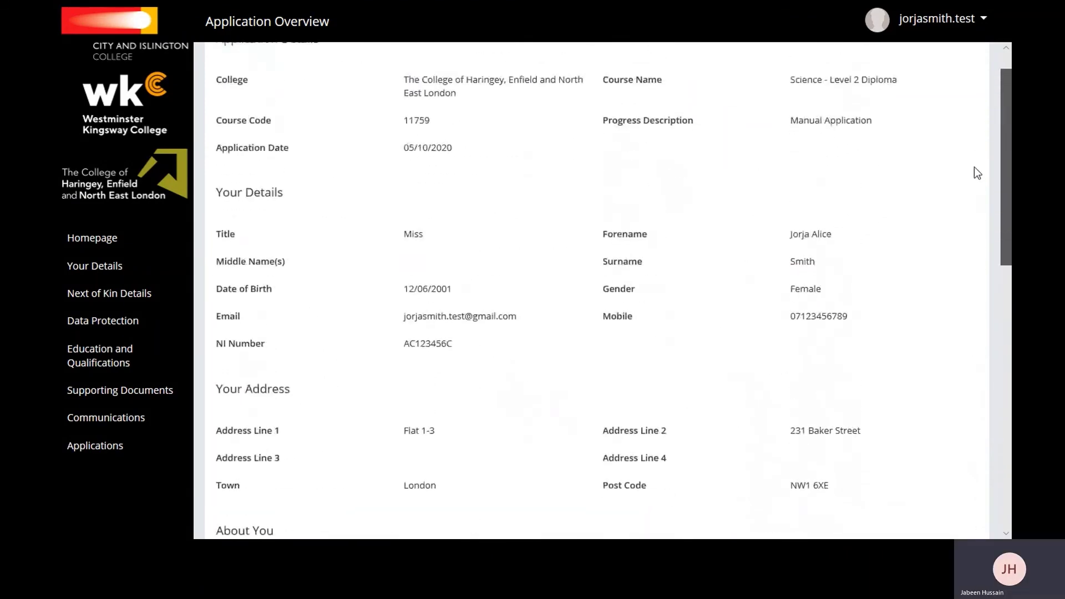
scroll(973, 172, "up", 1)
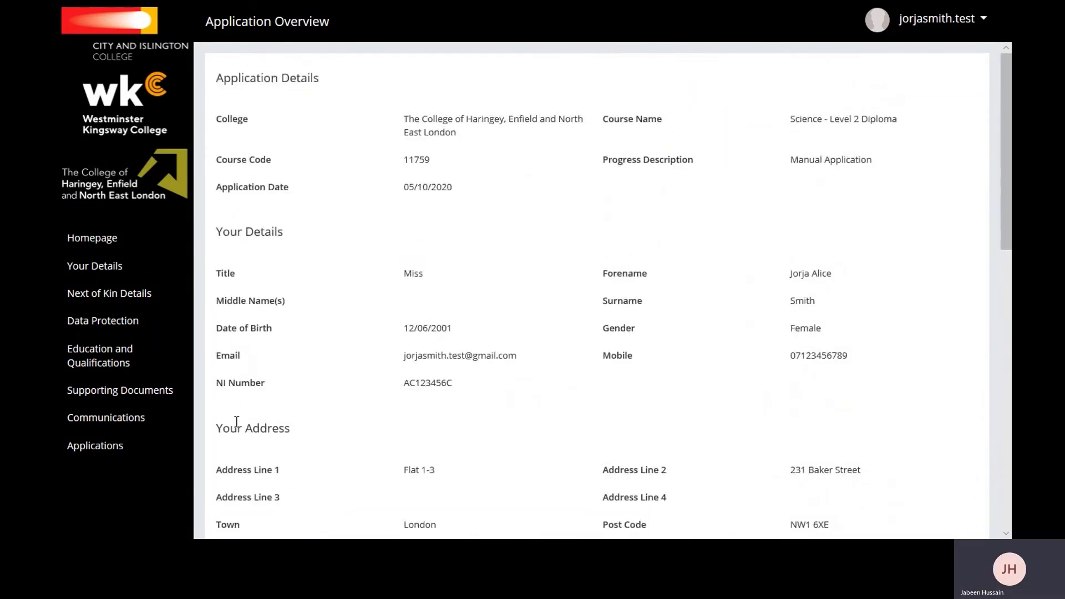